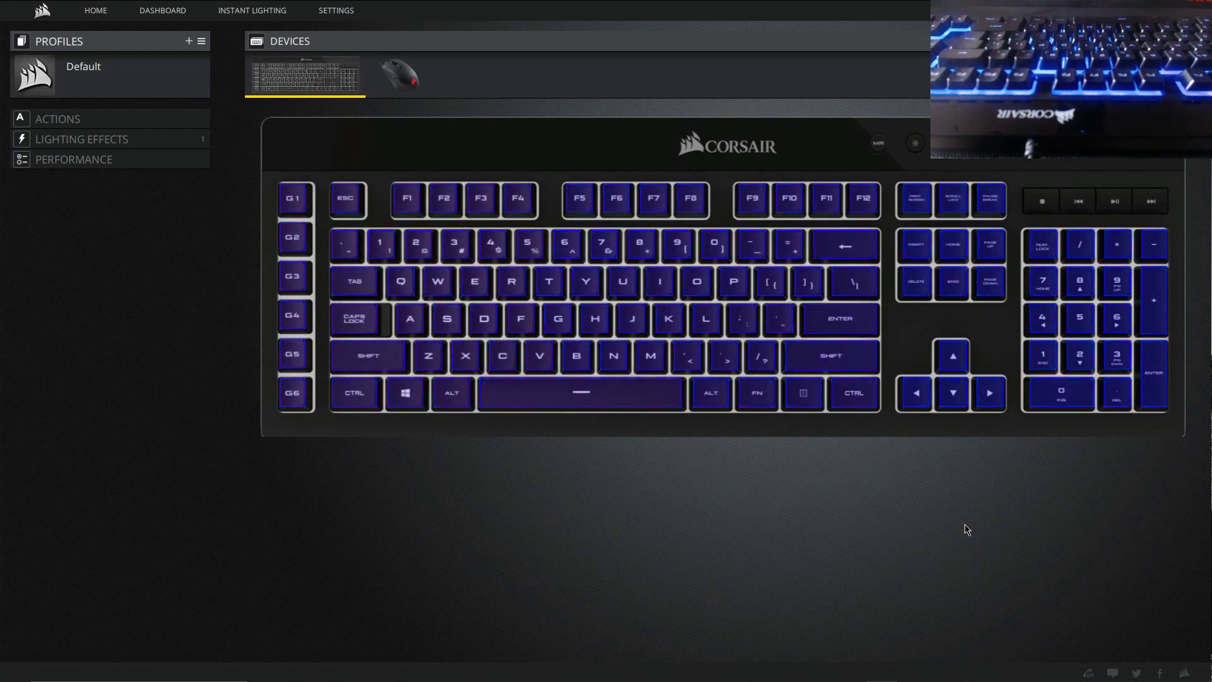
Step: Switch to the browser and view the Corsair K55 keyboard offers, including the refurbished K55 RGB product page on Scan
key(alt+Tab)
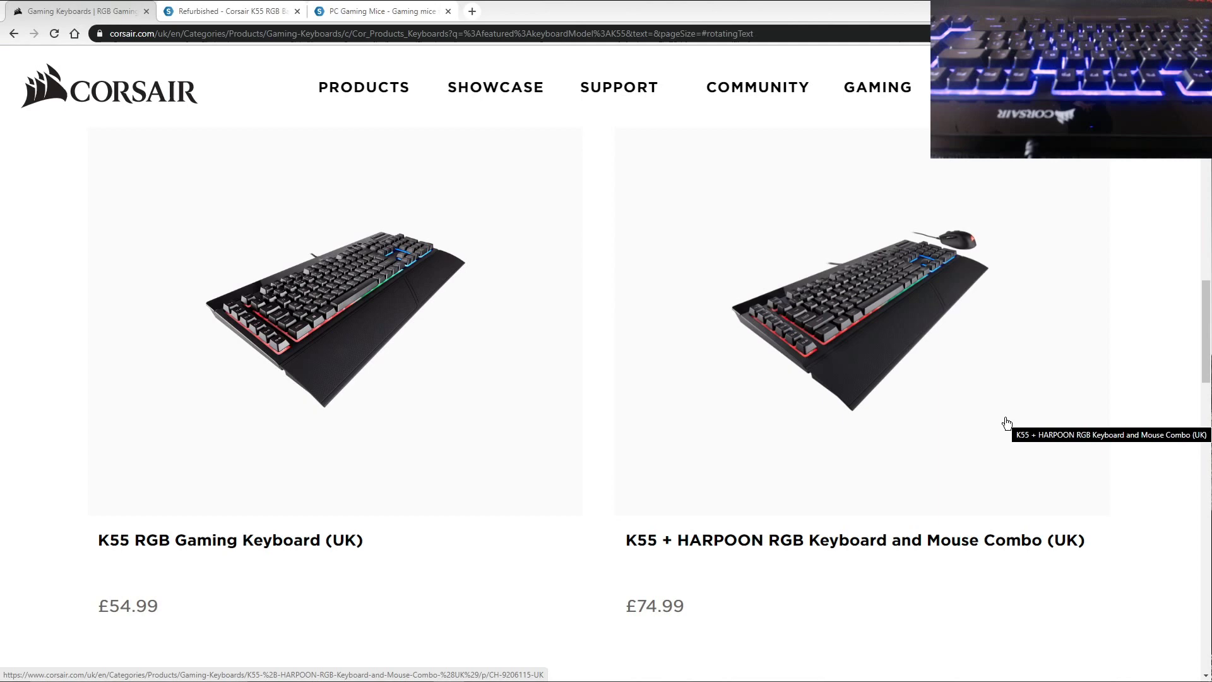
click(243, 8)
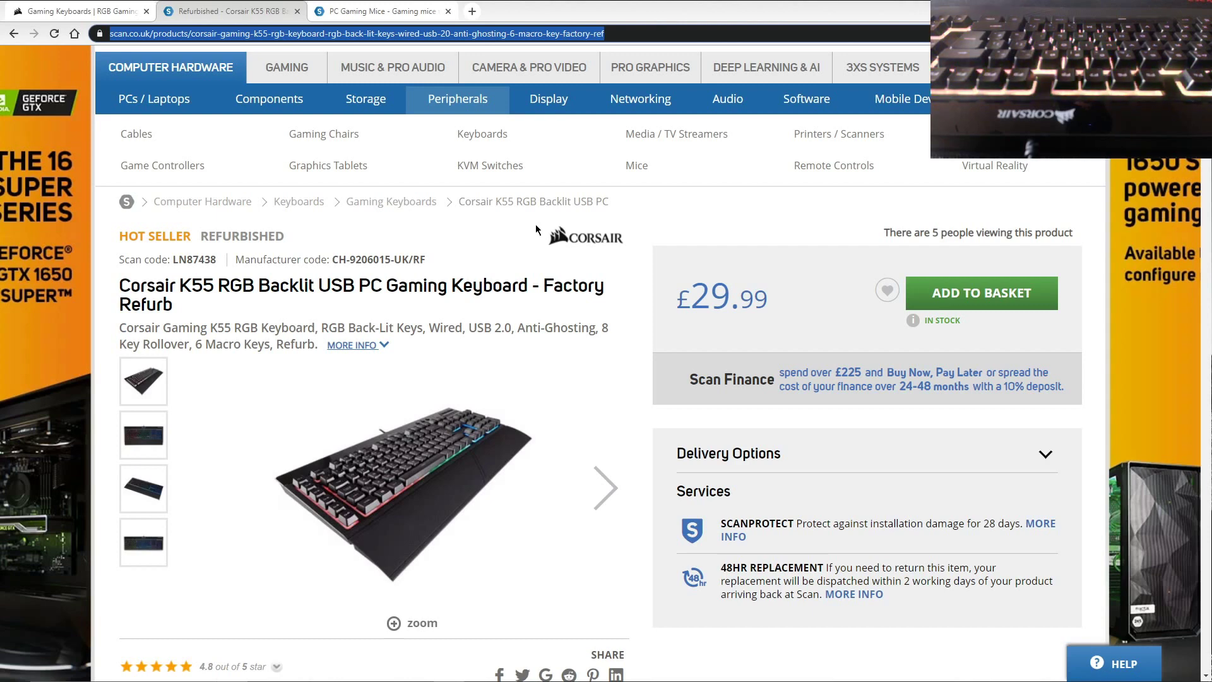
click(383, 11)
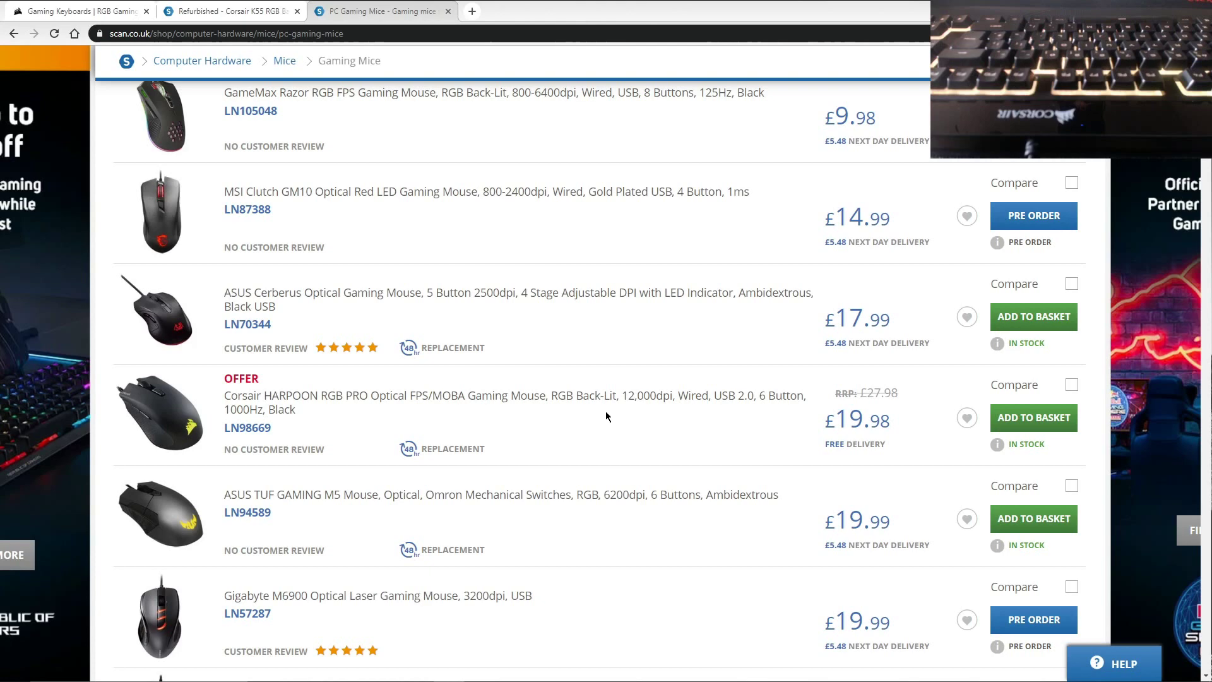
scroll(606, 414, down, 8)
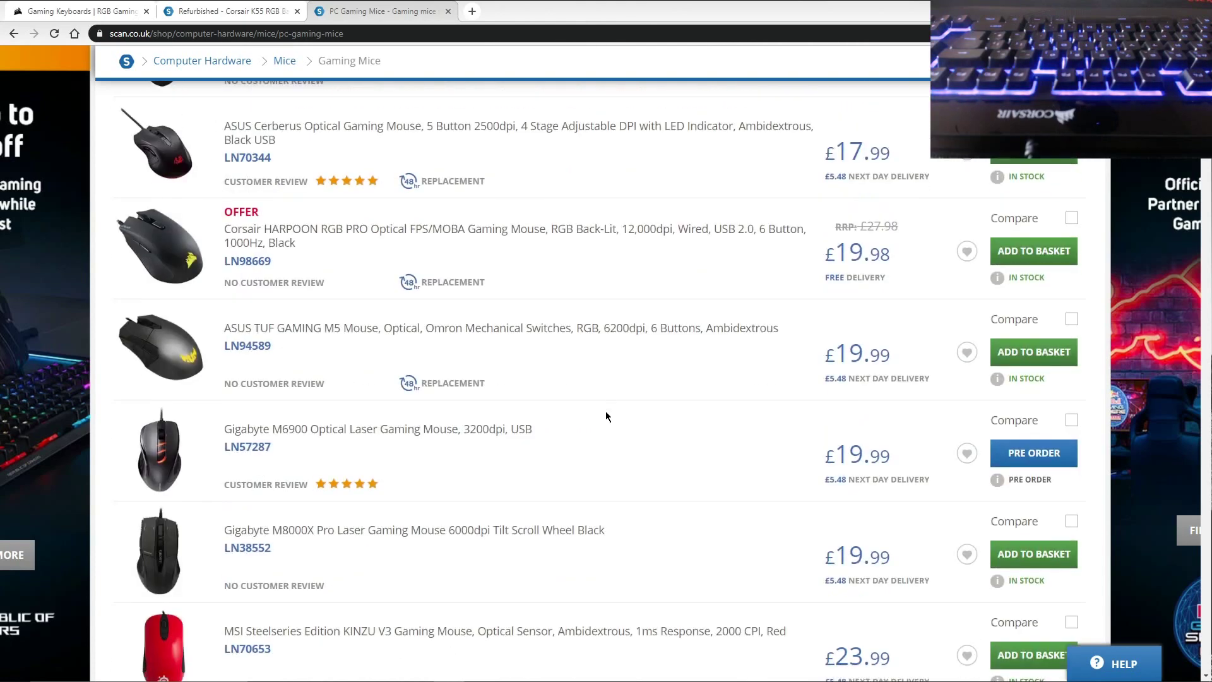
scroll(605, 417, down, 2)
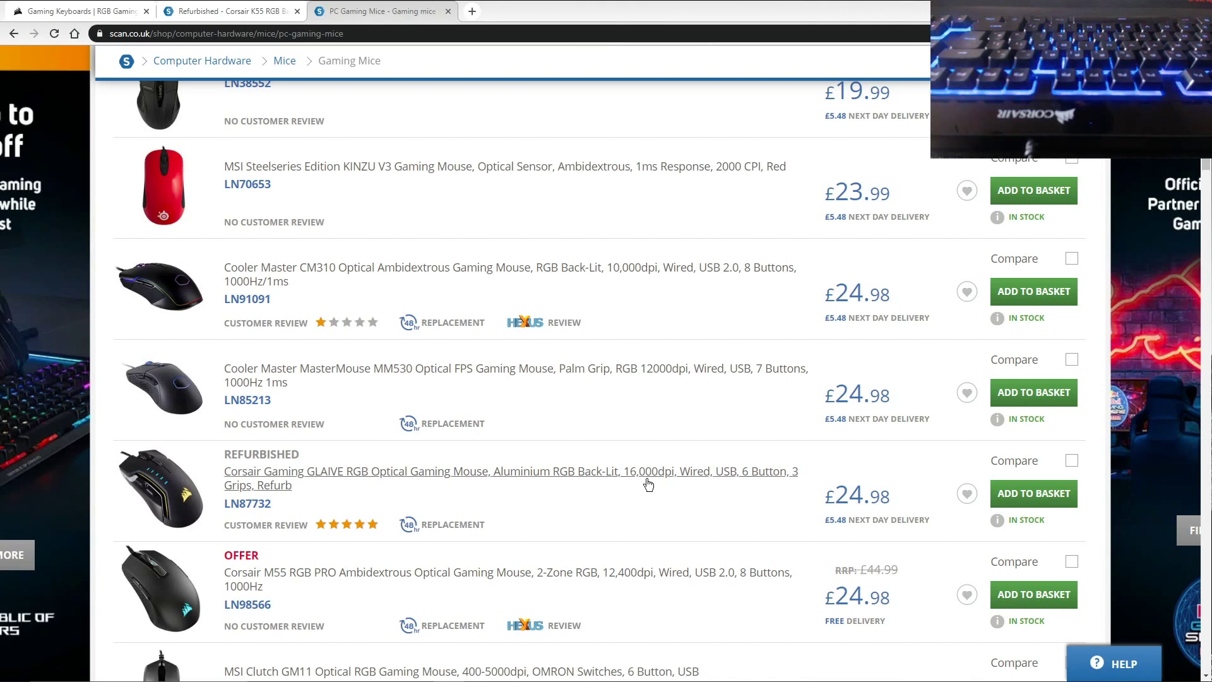
scroll(648, 483, down, 3)
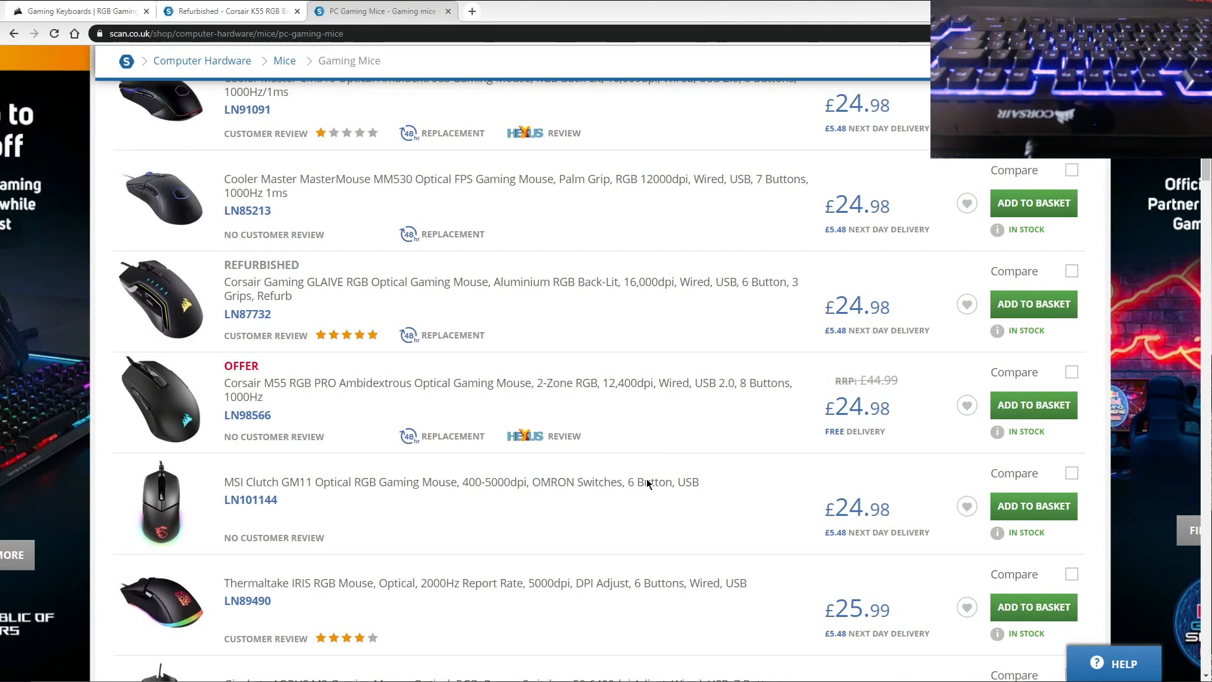
scroll(647, 483, down, 7)
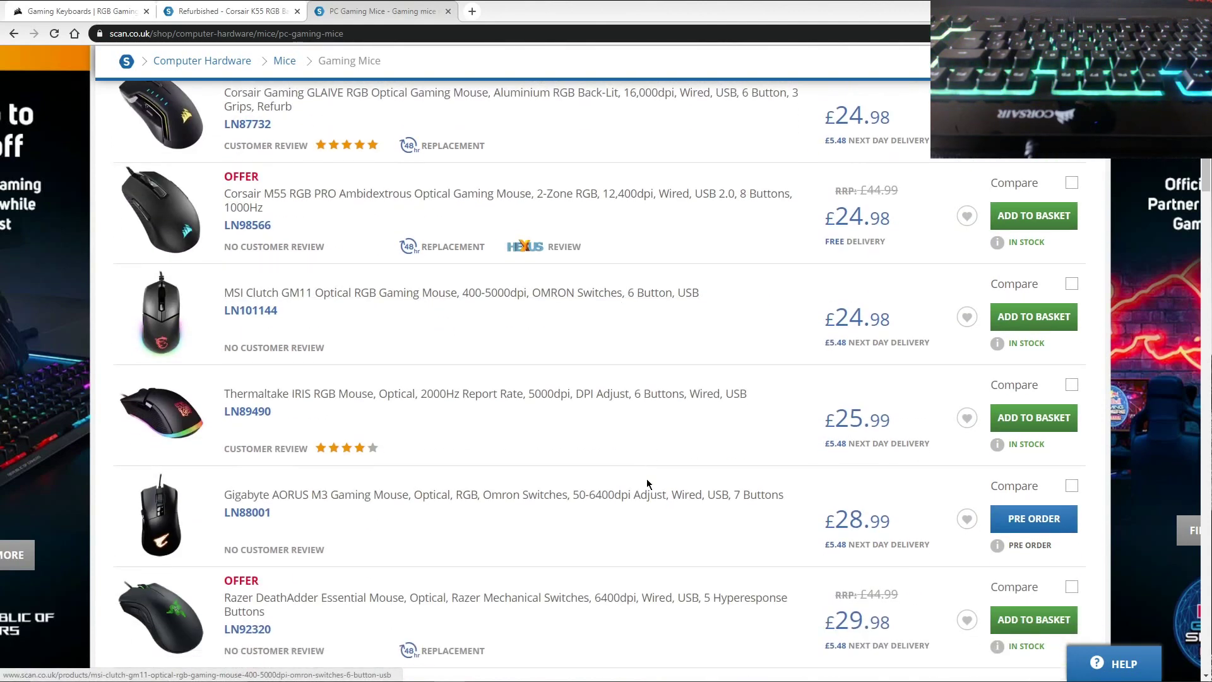
scroll(647, 484, down, 5)
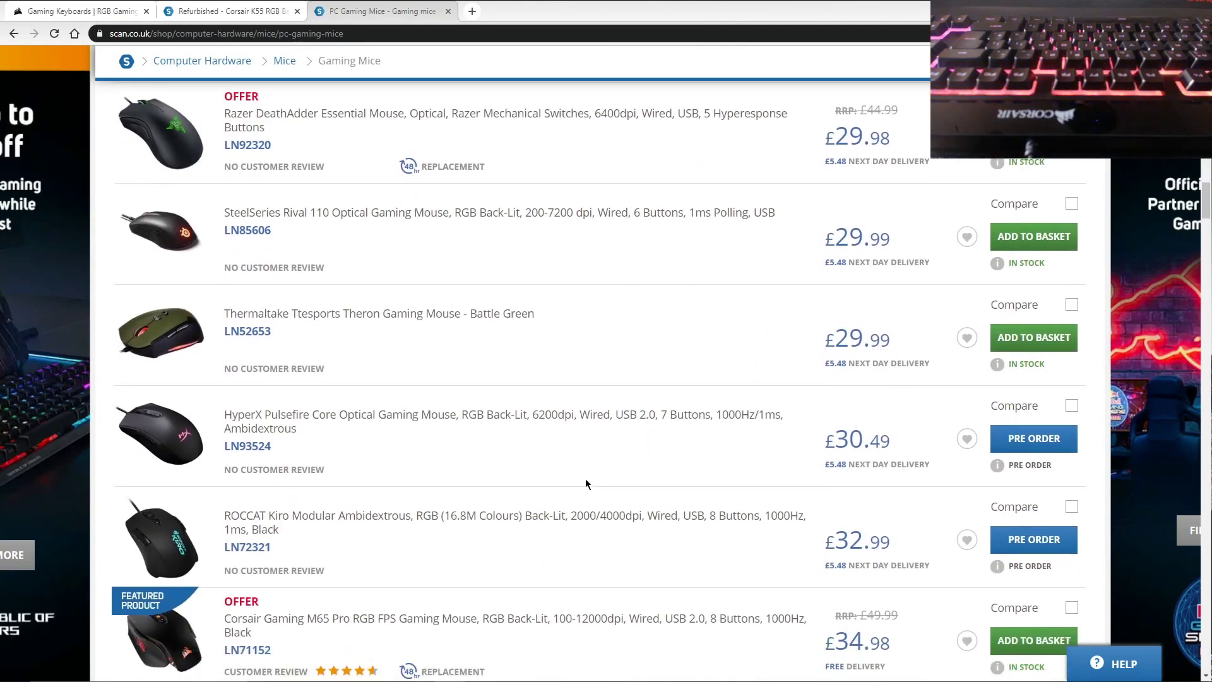
scroll(586, 484, down, 3)
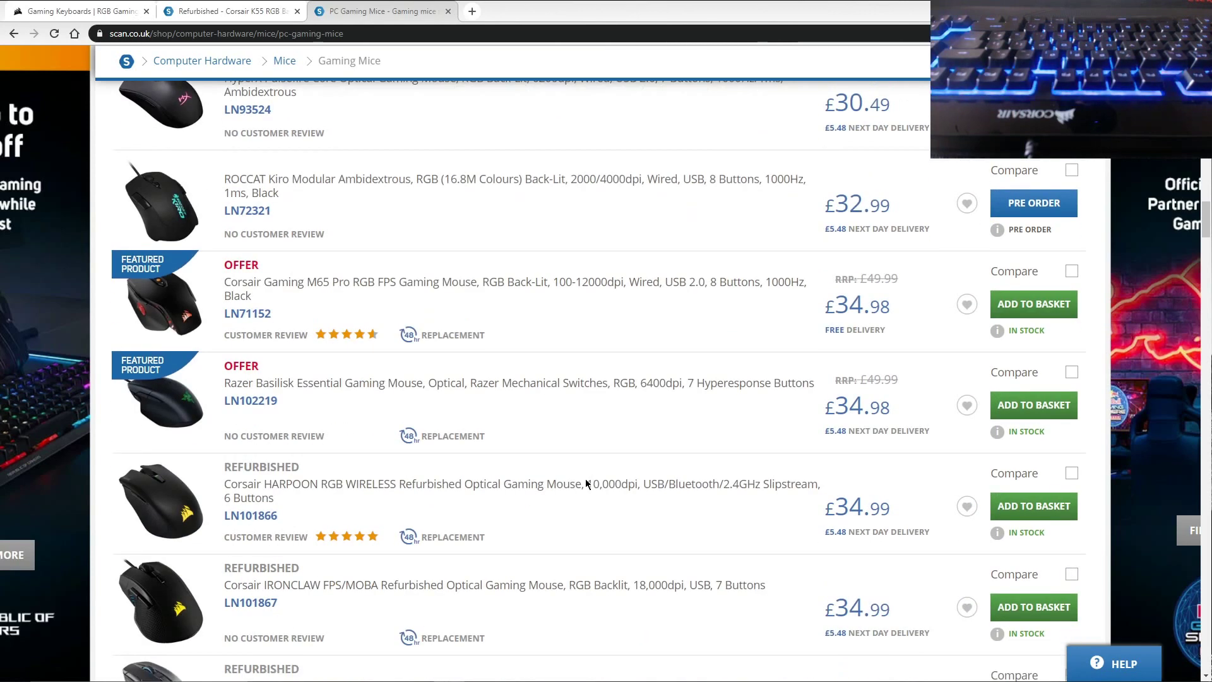
scroll(586, 480, down, 5)
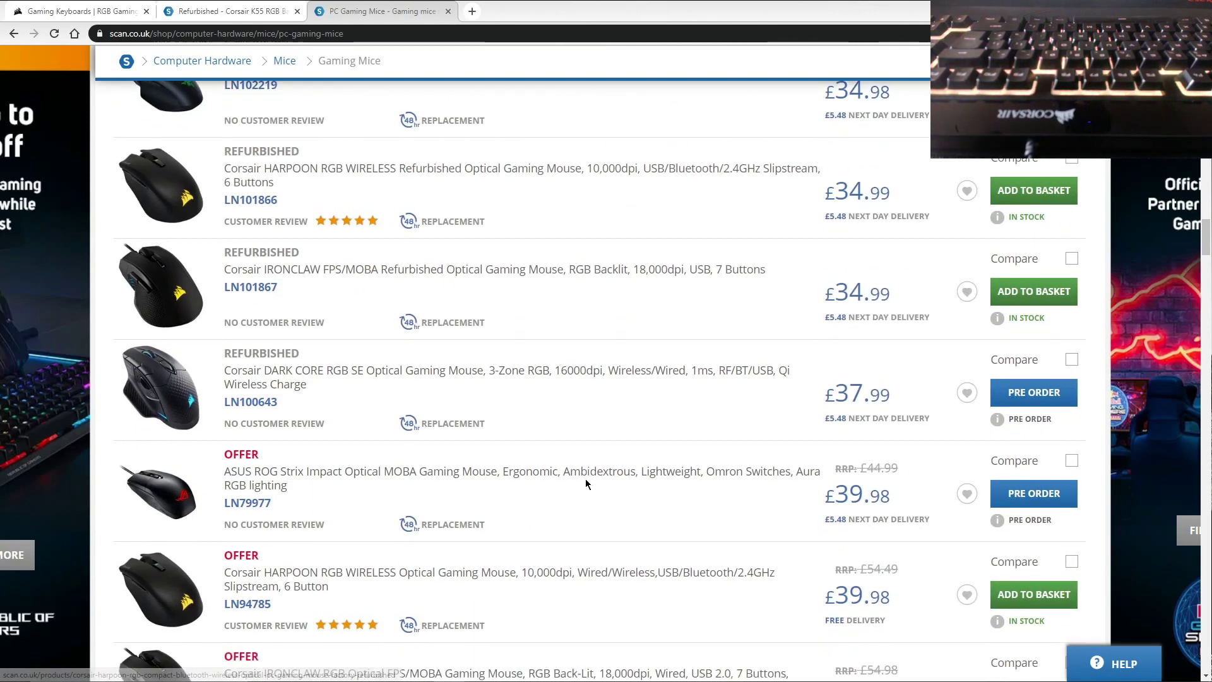
scroll(586, 483, down, 2)
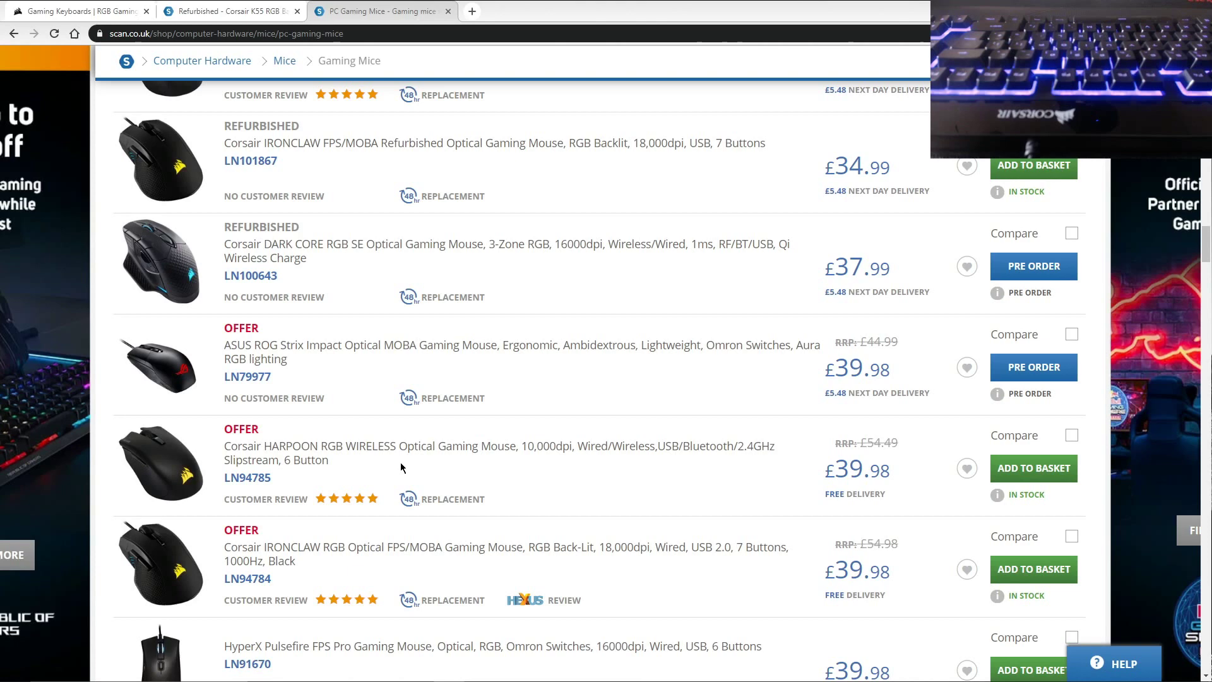
scroll(341, 455, down, 5)
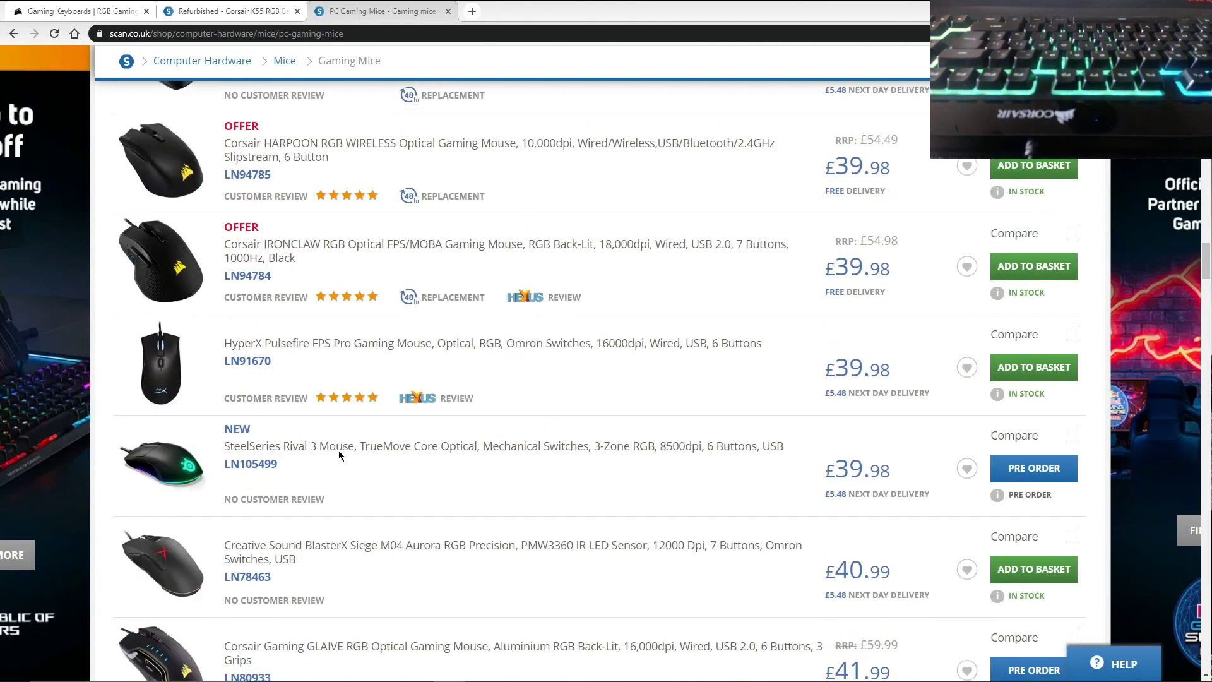
scroll(338, 450, down, 3)
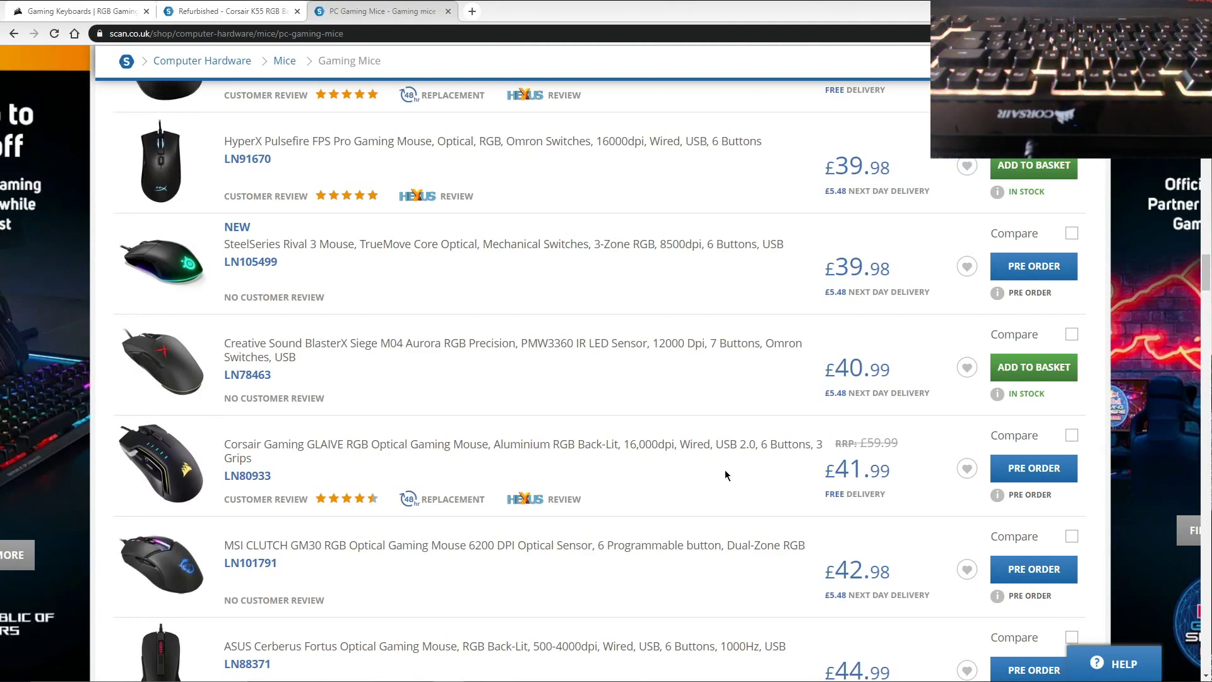
scroll(715, 473, up, 15)
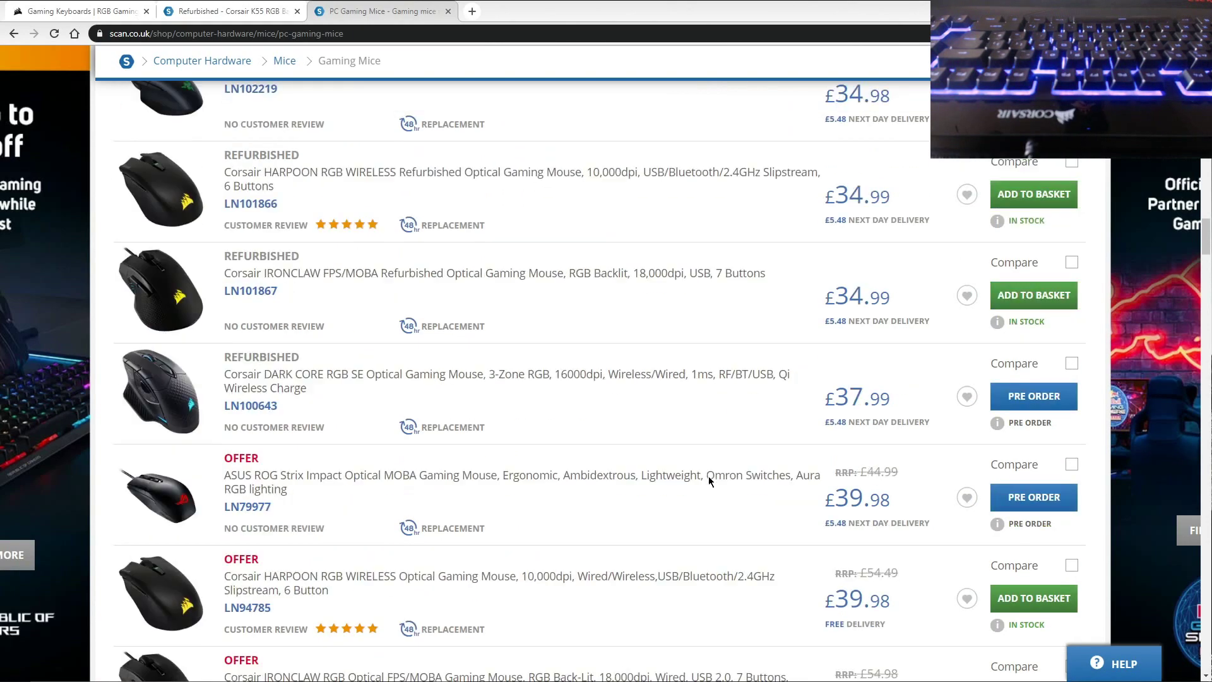
scroll(710, 481, up, 20)
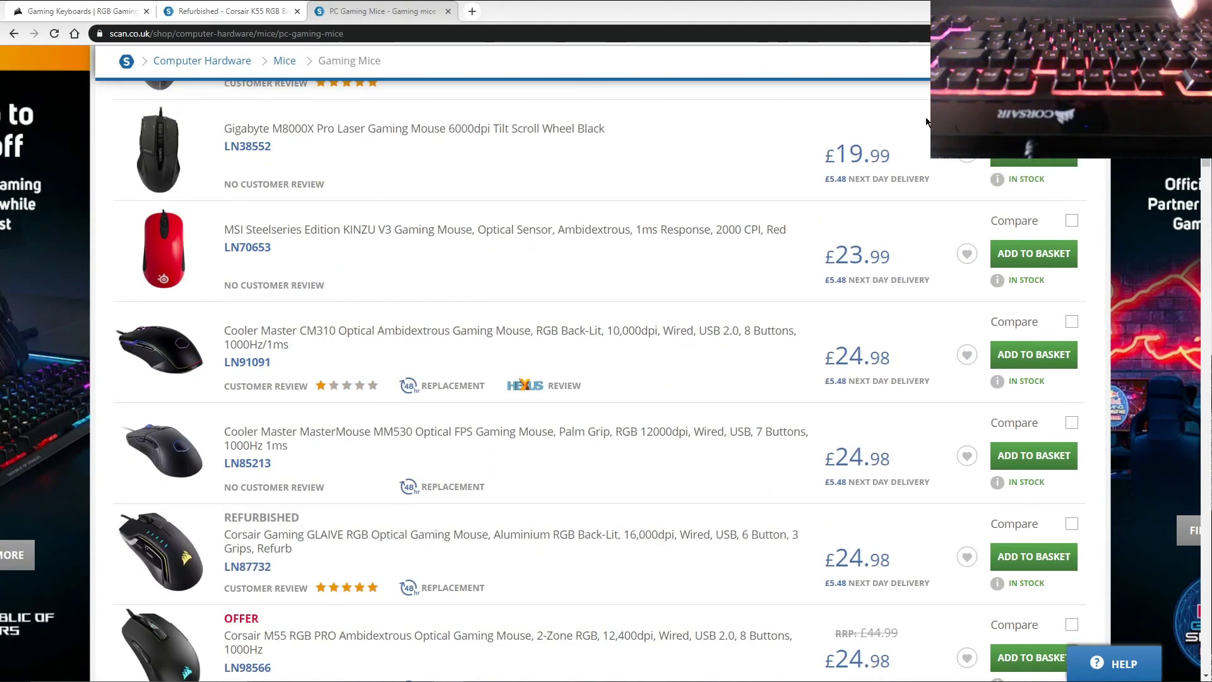
Step: Switch back to Corsair CUE and review the device settings of the keyboard and the mouse, including firmware and software version
key(alt+Tab)
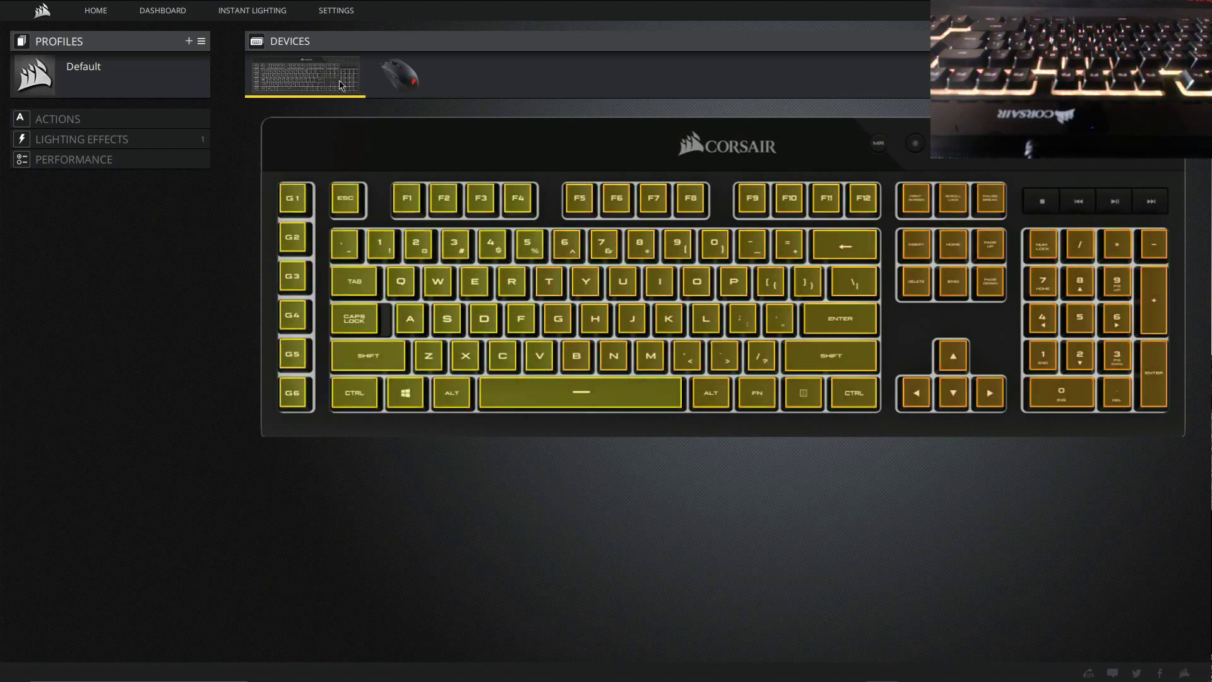
click(341, 12)
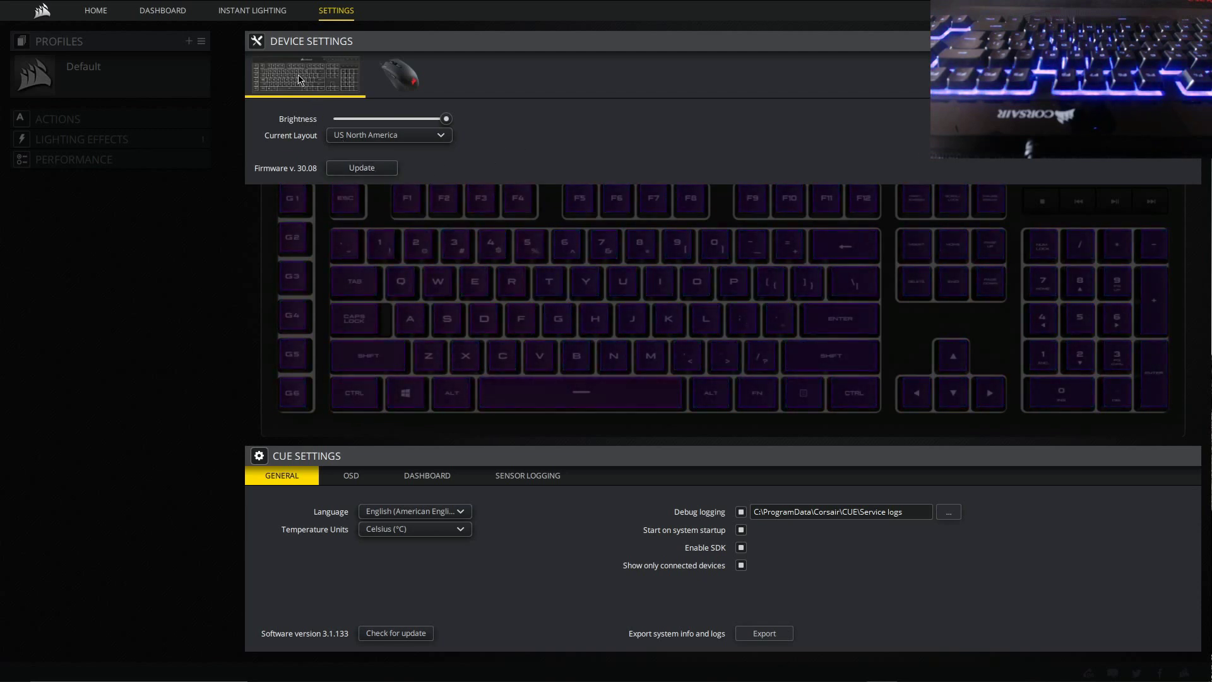
click(396, 77)
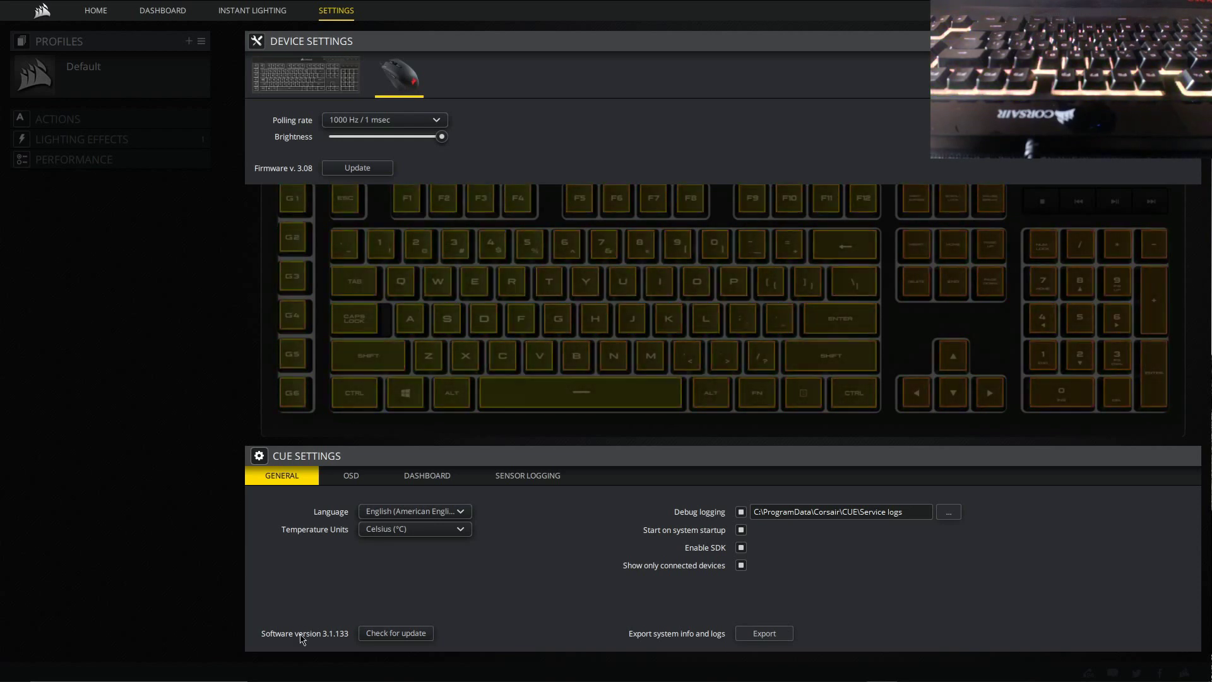
click(270, 101)
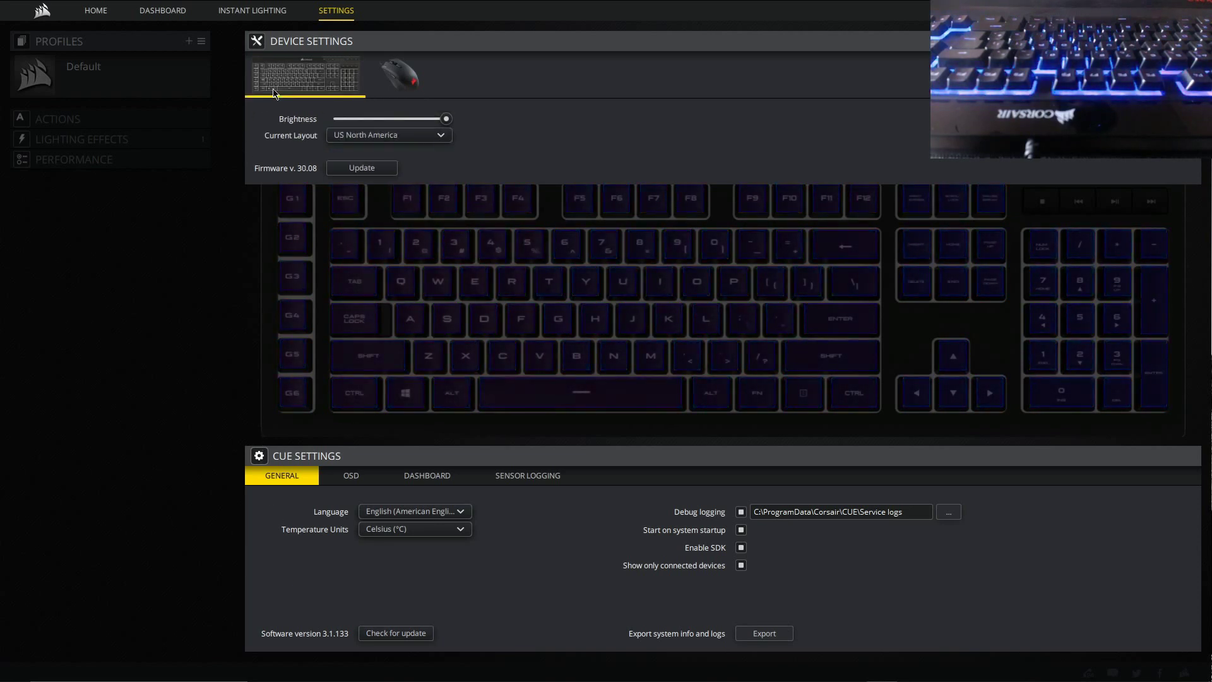
Step: Open the keyboard's lighting effects and try the Visor and Rain Lighting Link effects on Lighting Link 1
click(121, 139)
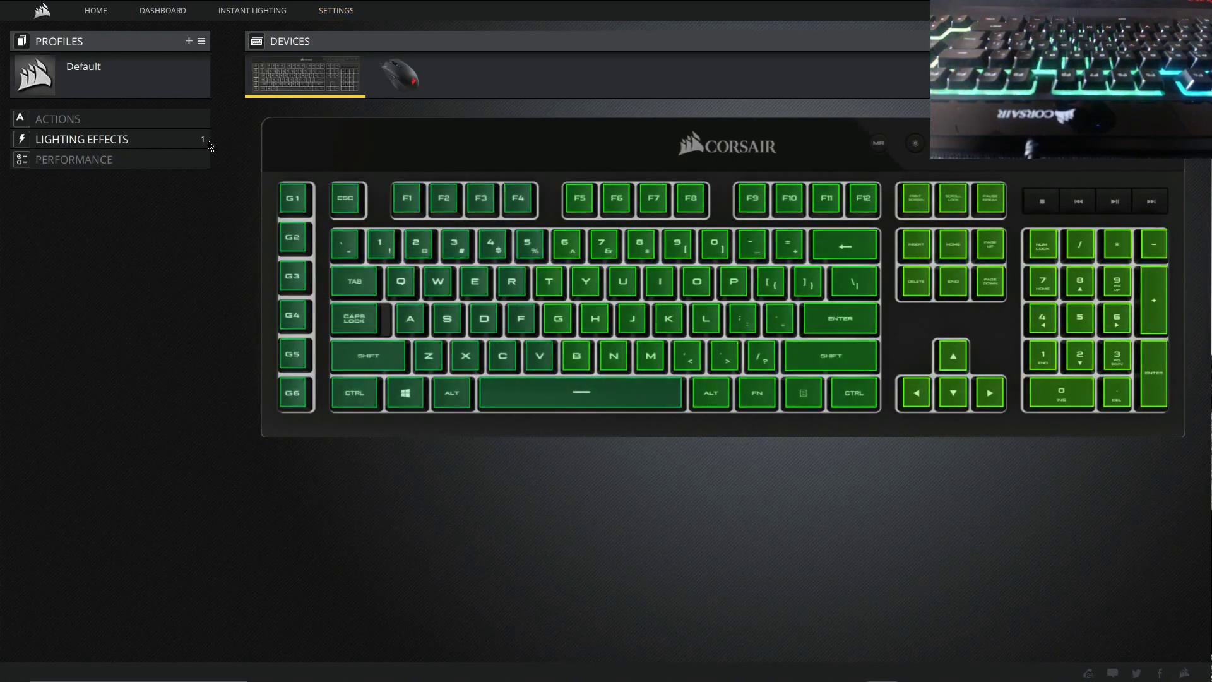
click(210, 145)
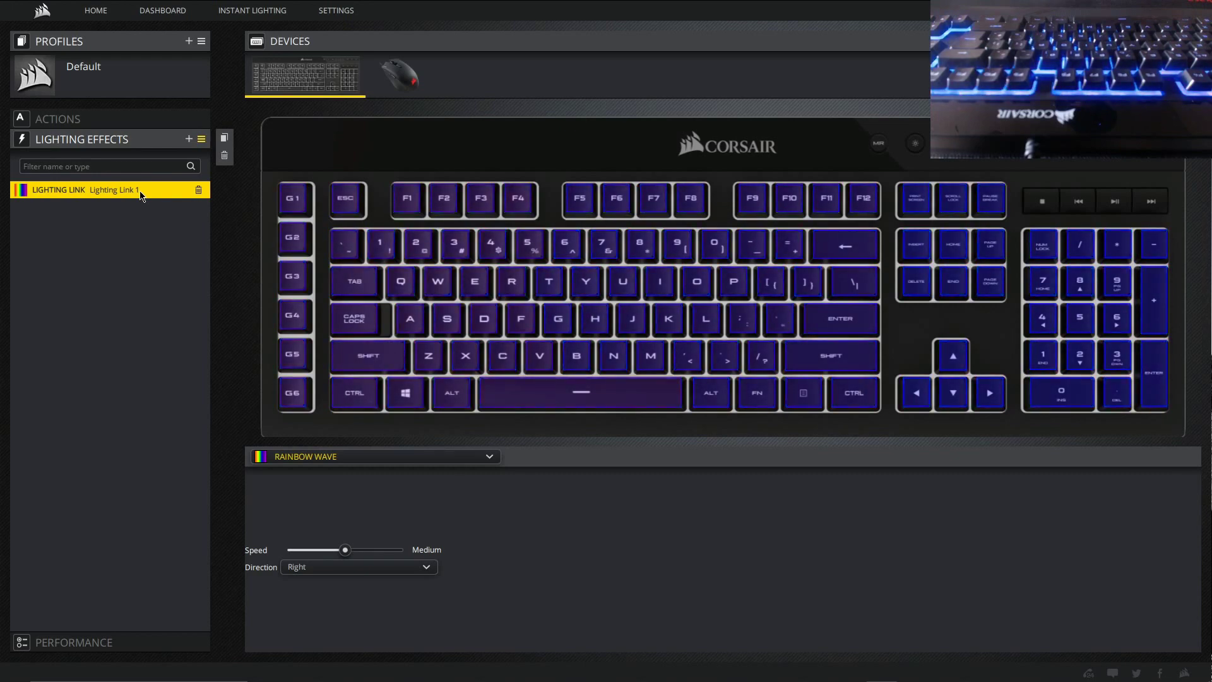
click(365, 460)
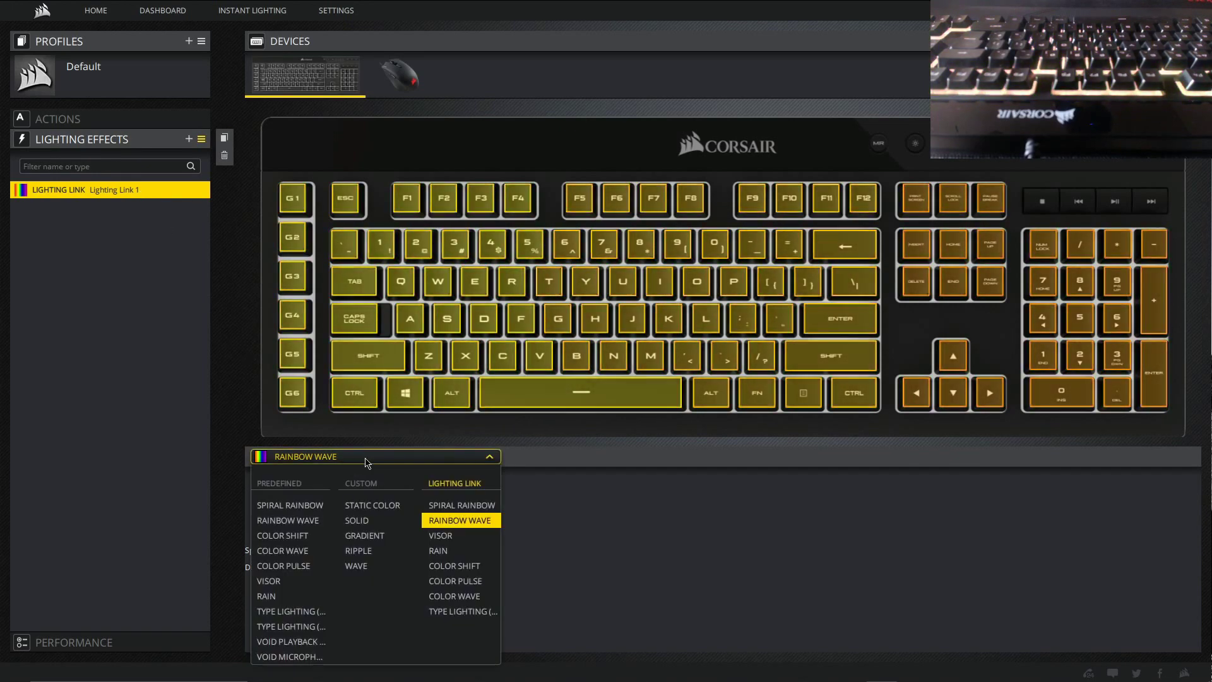
click(457, 539)
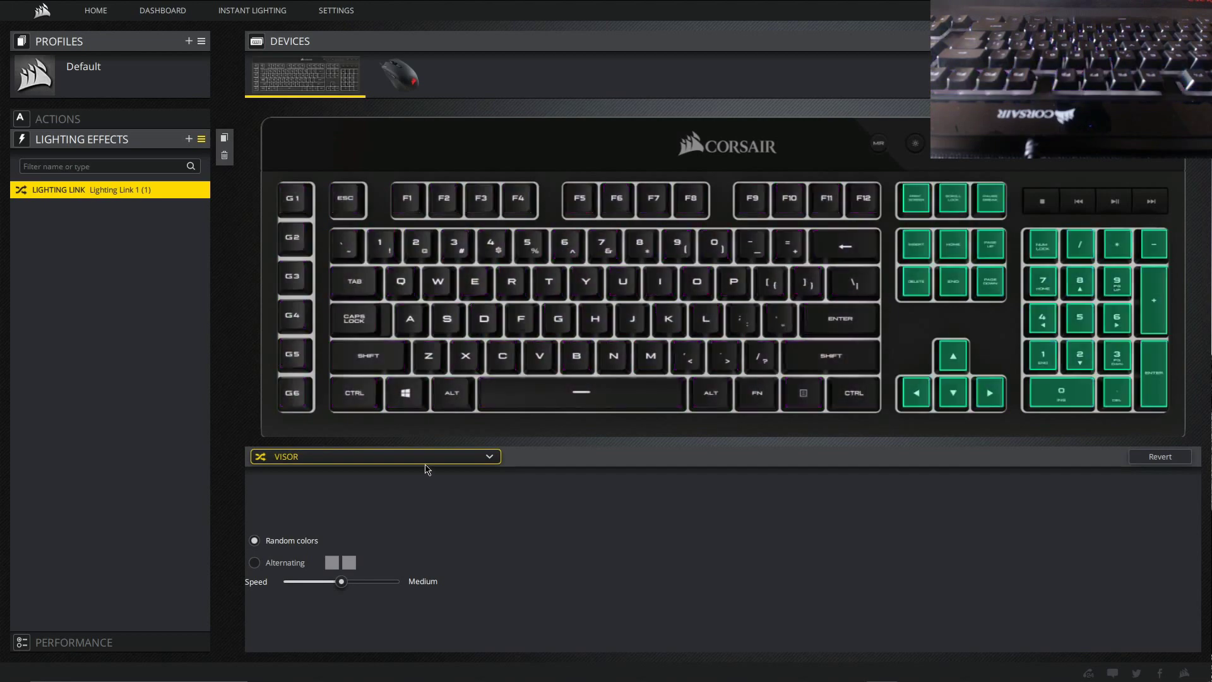
click(426, 464)
click(447, 554)
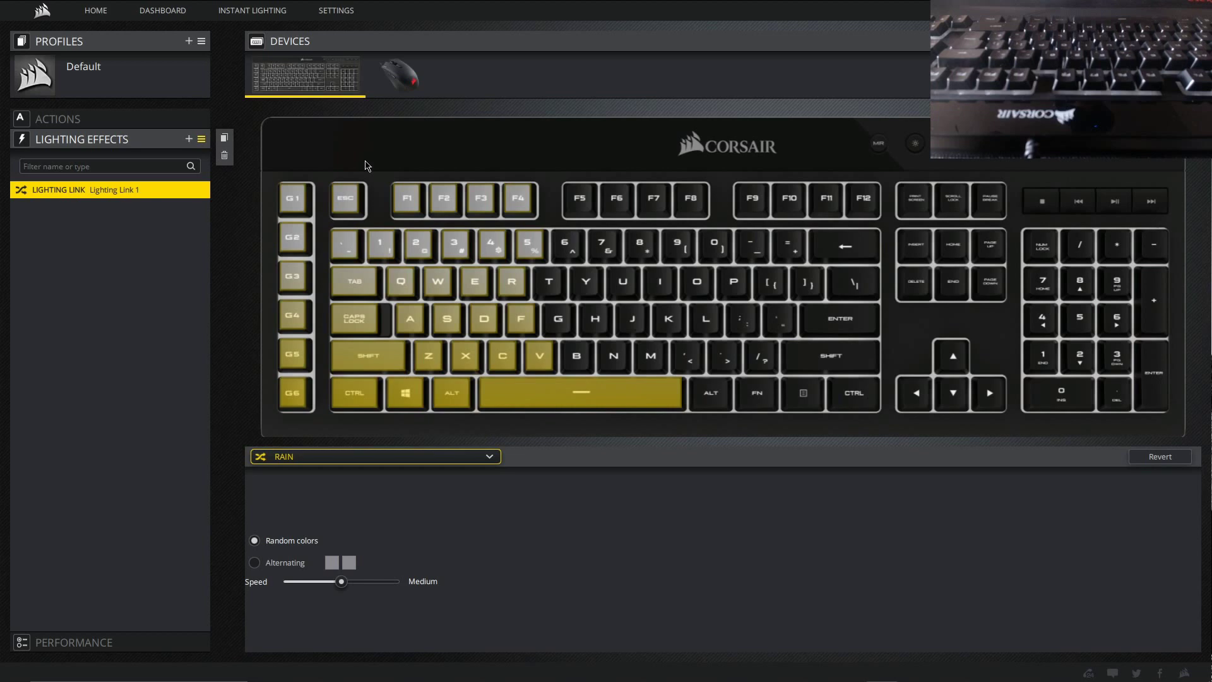
Step: Select the mouse and change its Lighting Link effect to Visor, and finally to Rainbow Wave
click(399, 76)
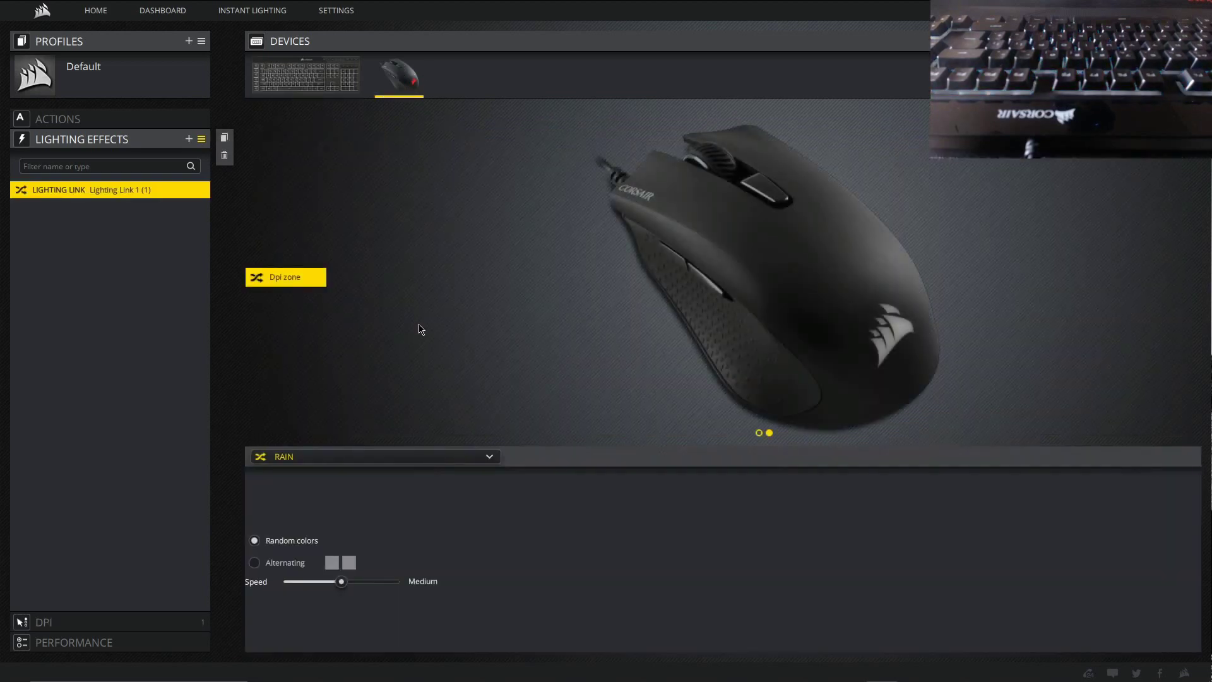
click(448, 459)
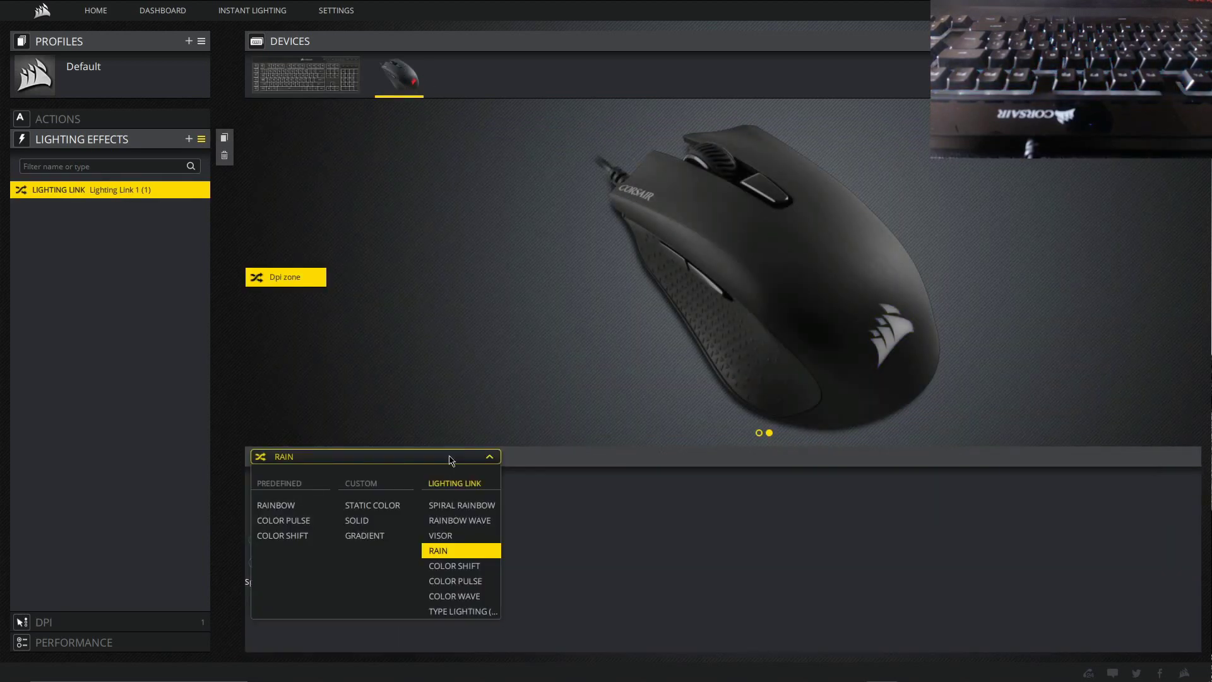
click(453, 536)
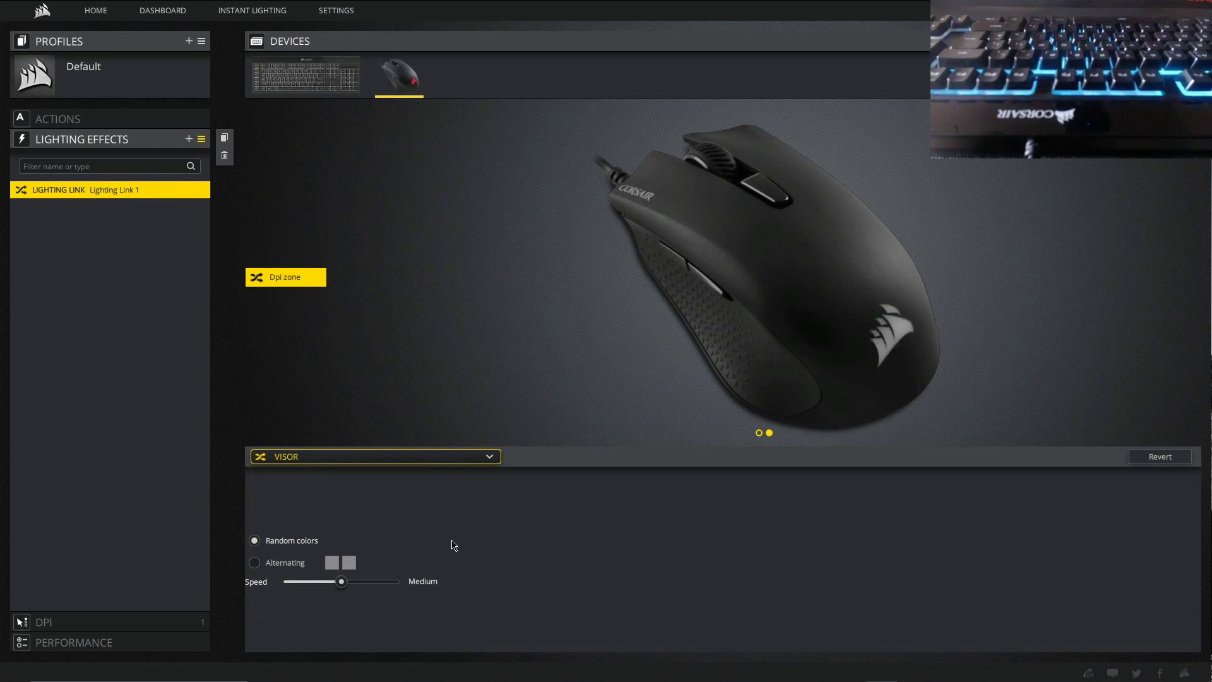
click(449, 460)
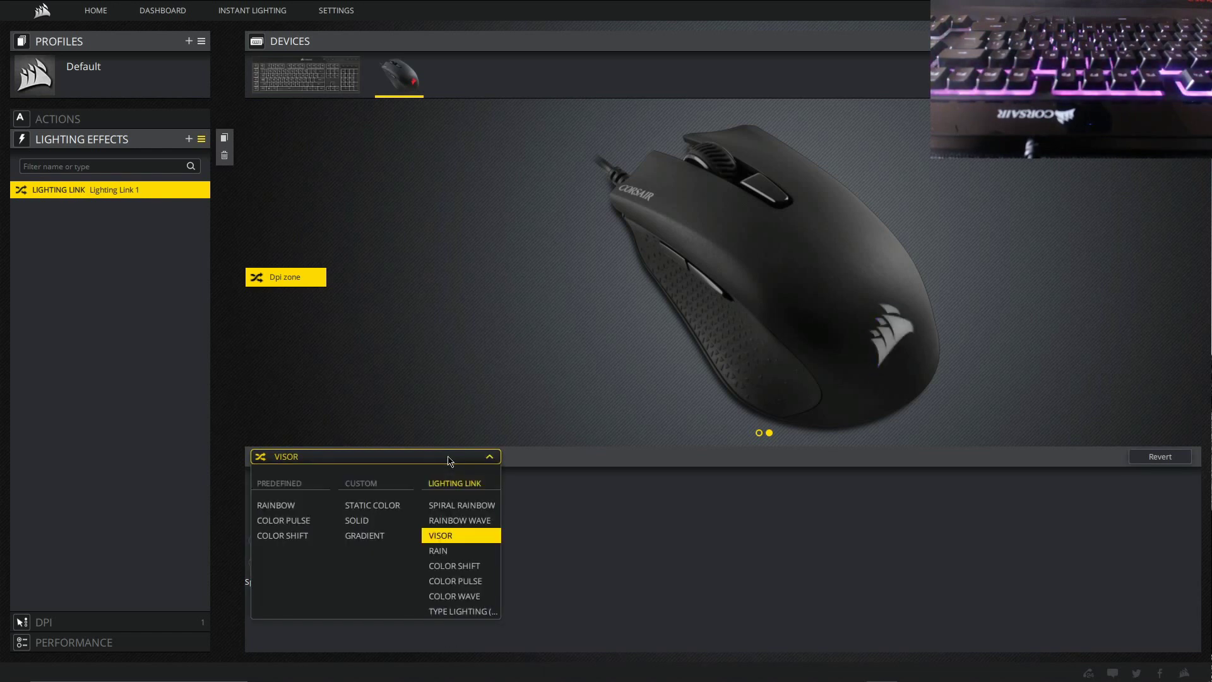
click(460, 521)
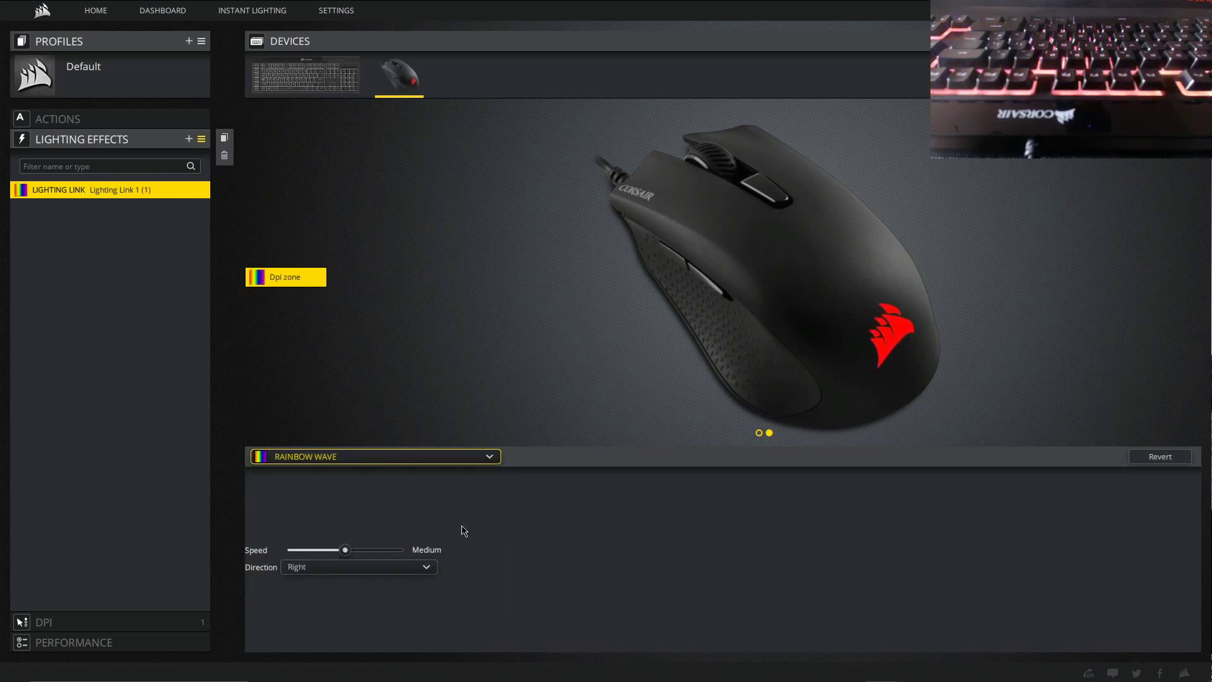
Step: Open the application settings and check for a software update
click(331, 11)
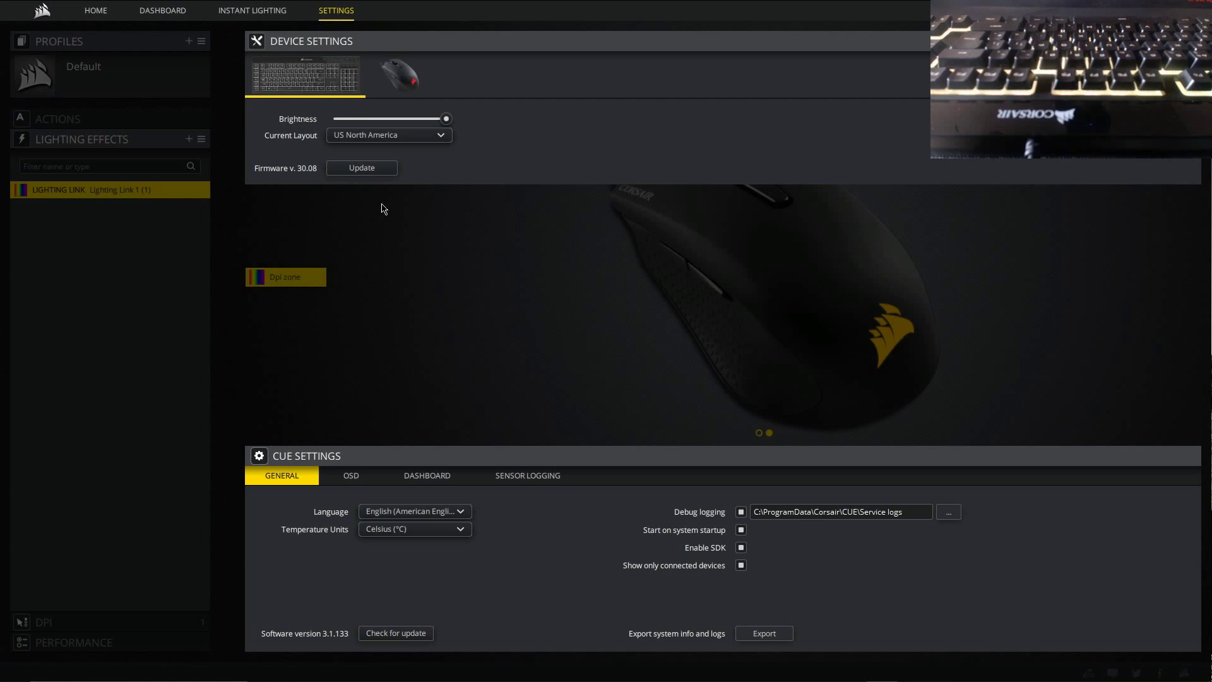
click(407, 634)
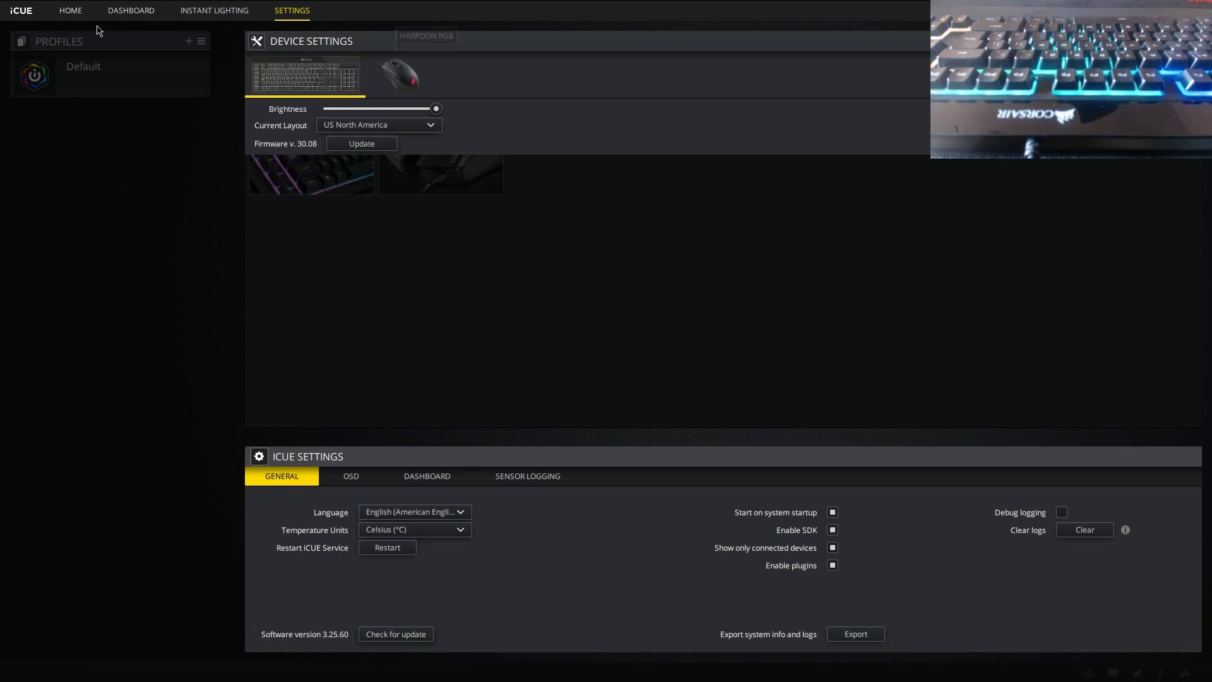
Step: Open the Harpoon mouse's lighting effects, try the Visor Lighting Link effect, and switch Lighting Link 1 to Temperature
click(81, 14)
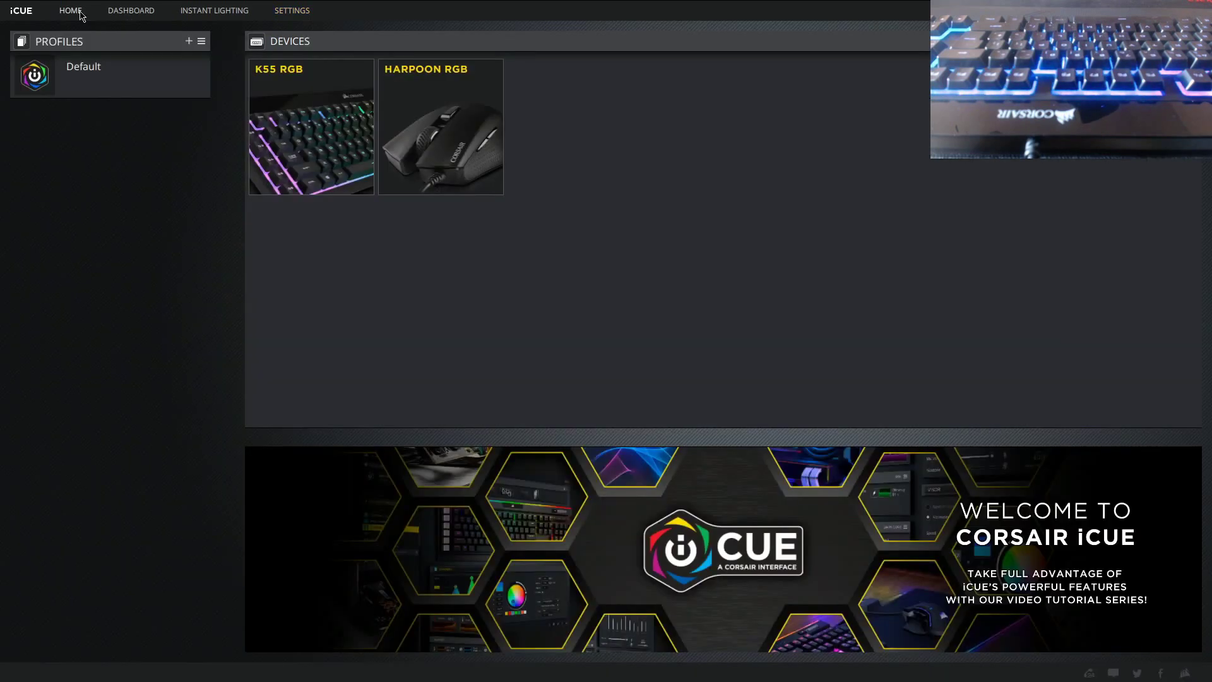
click(452, 115)
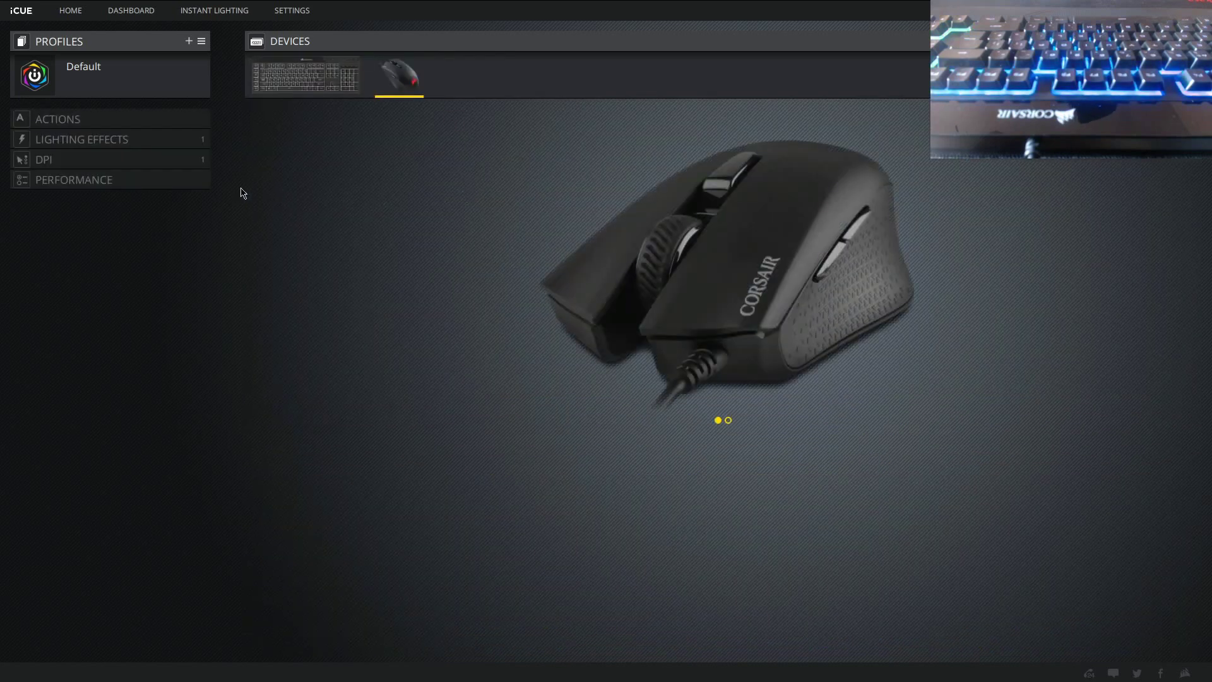
click(113, 140)
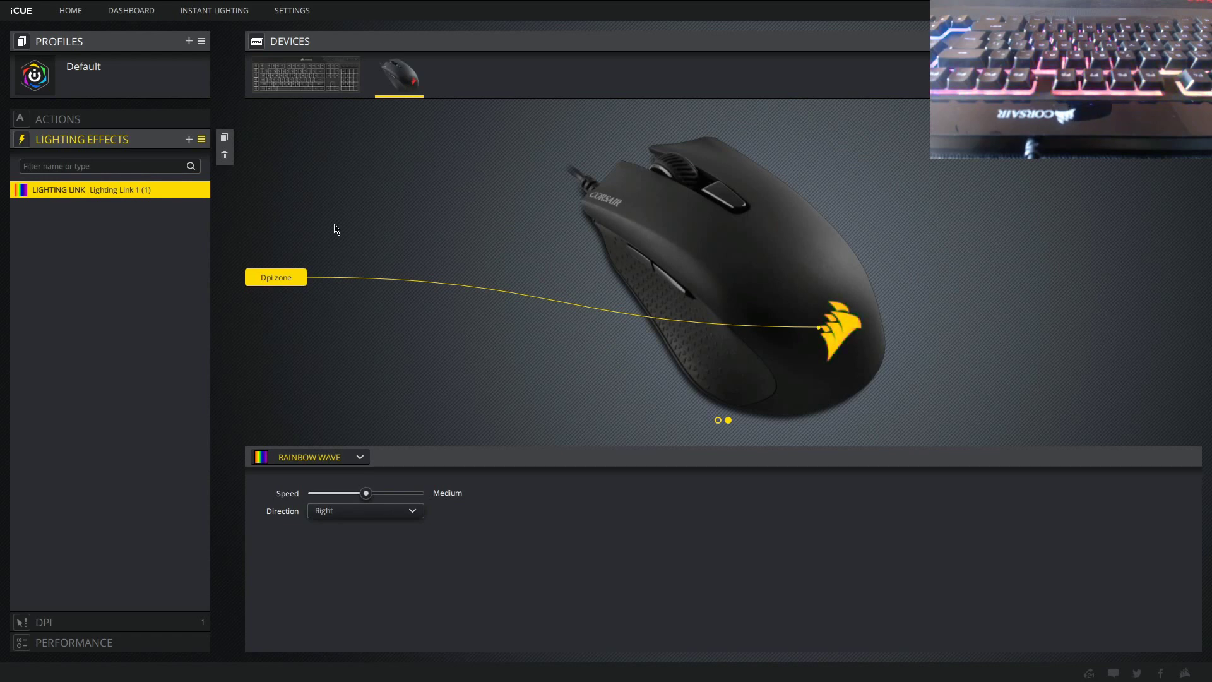
click(352, 460)
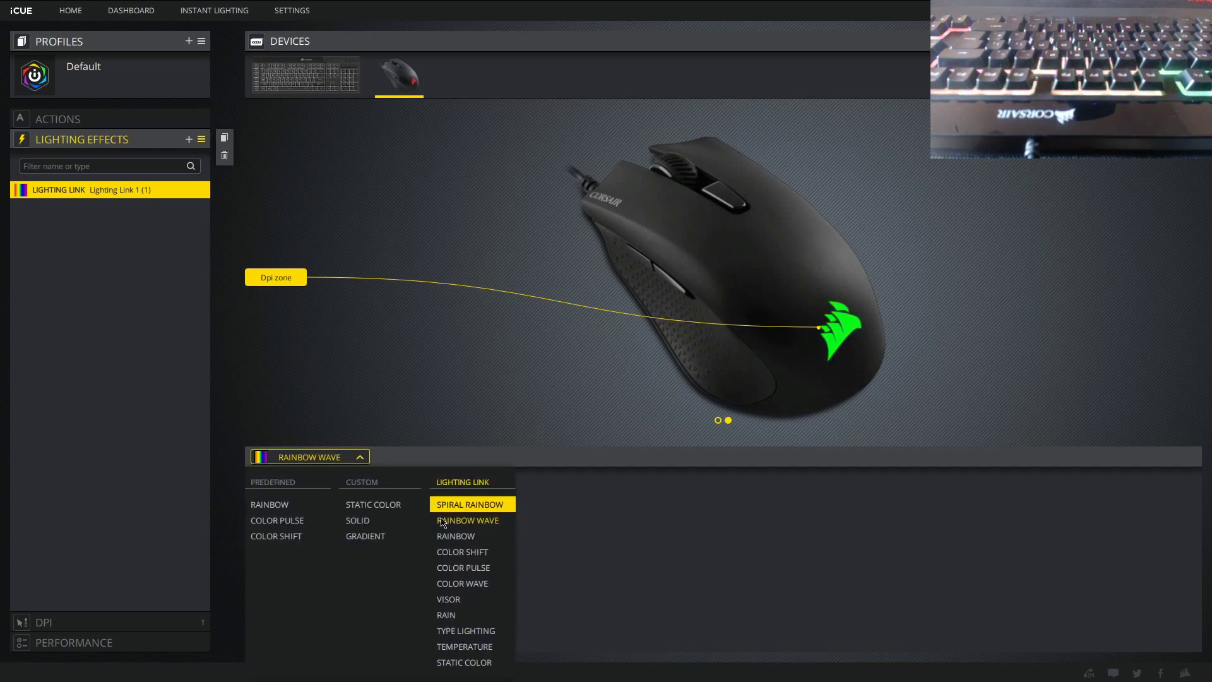
click(471, 599)
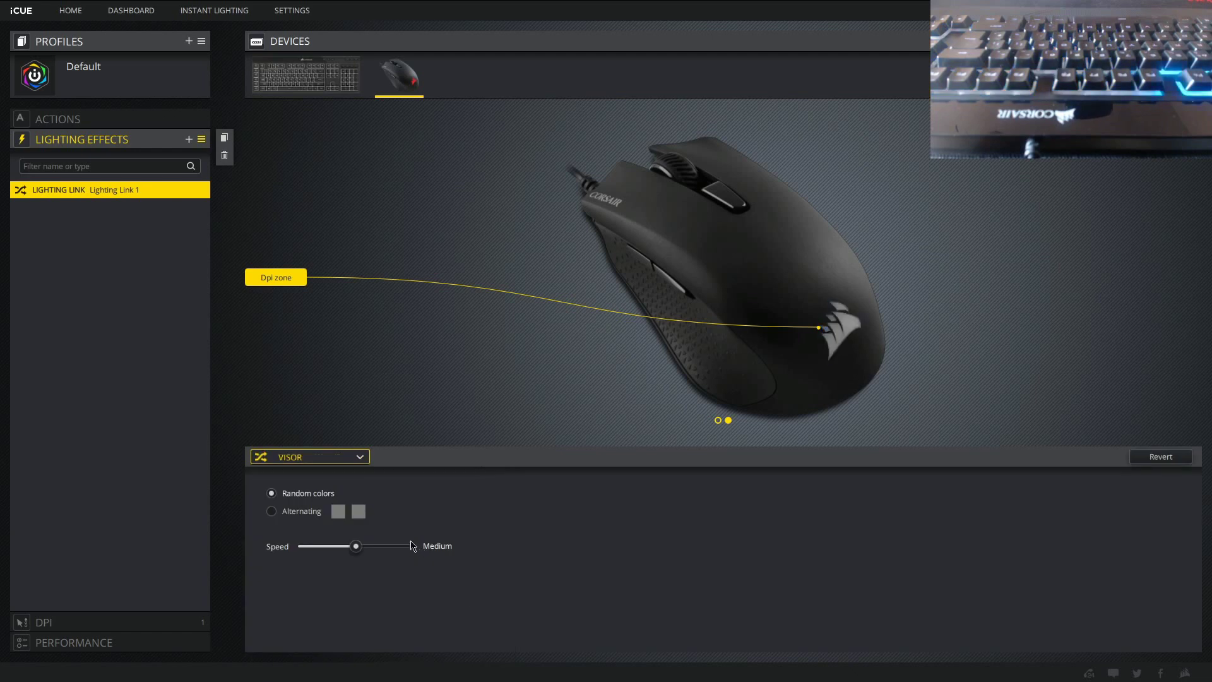
click(358, 457)
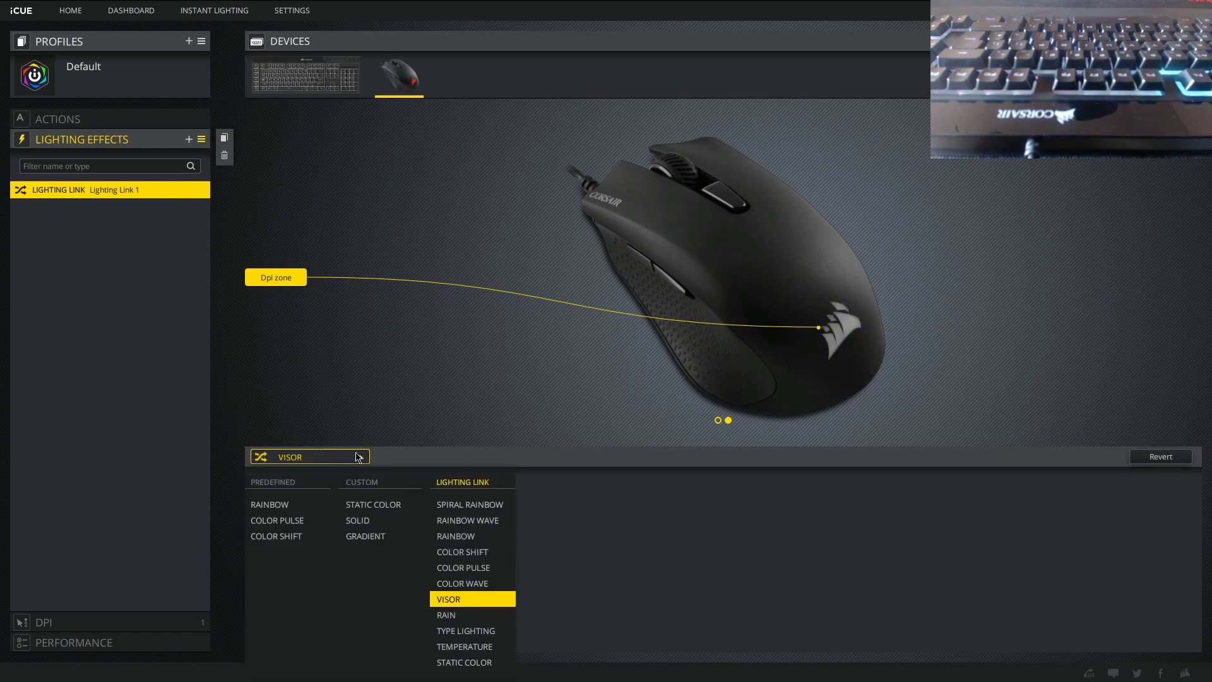
click(474, 646)
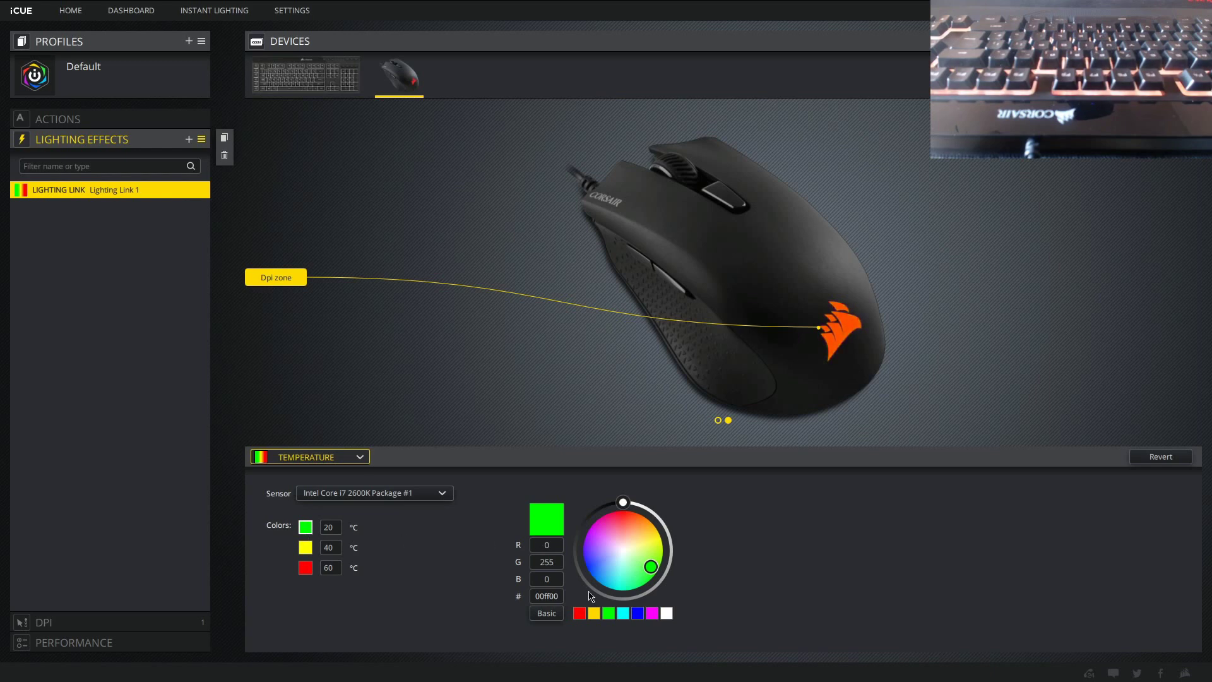
Step: Set the Temperature effect's 20 °C color to white and its 40 °C color to blue
click(666, 612)
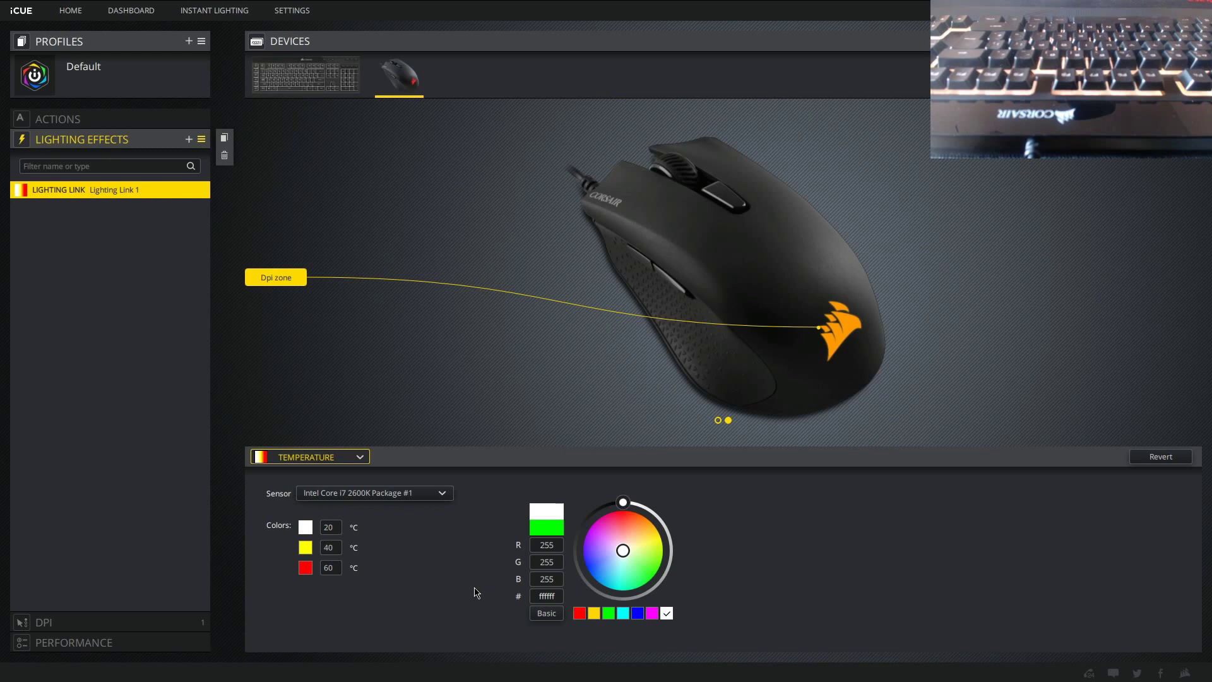
click(306, 547)
click(637, 612)
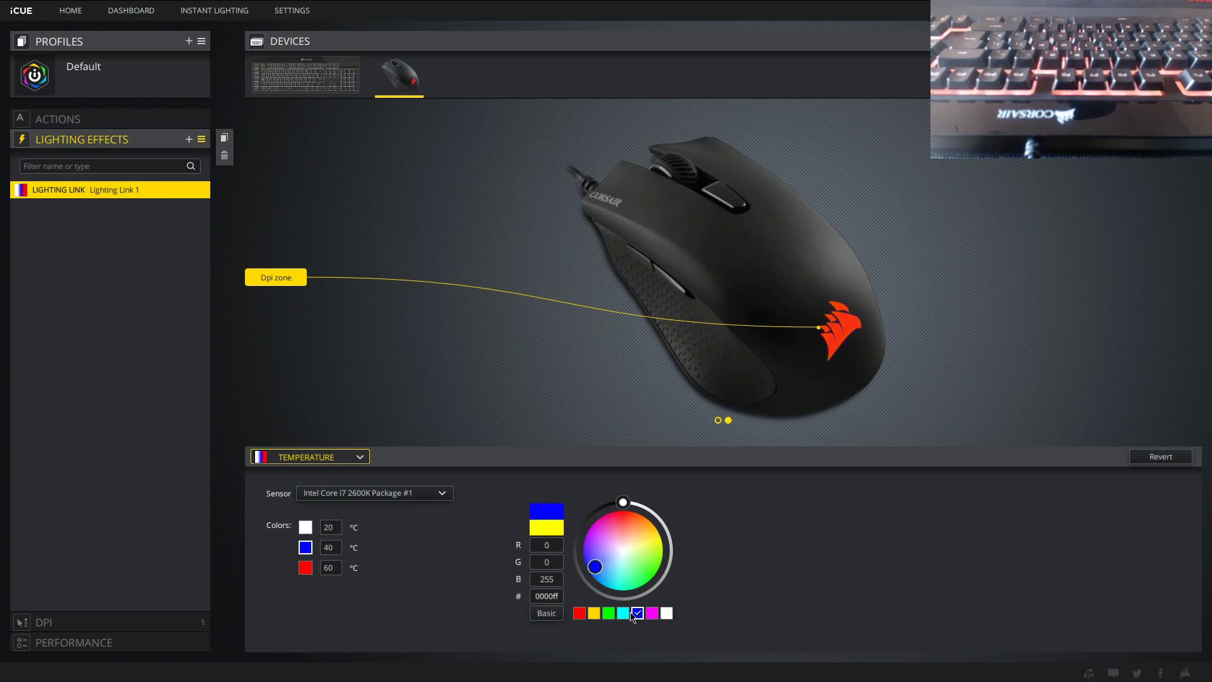
Step: Set the temperature threshold of the red color to 80 °C and that of the blue color to 50 °C
click(309, 569)
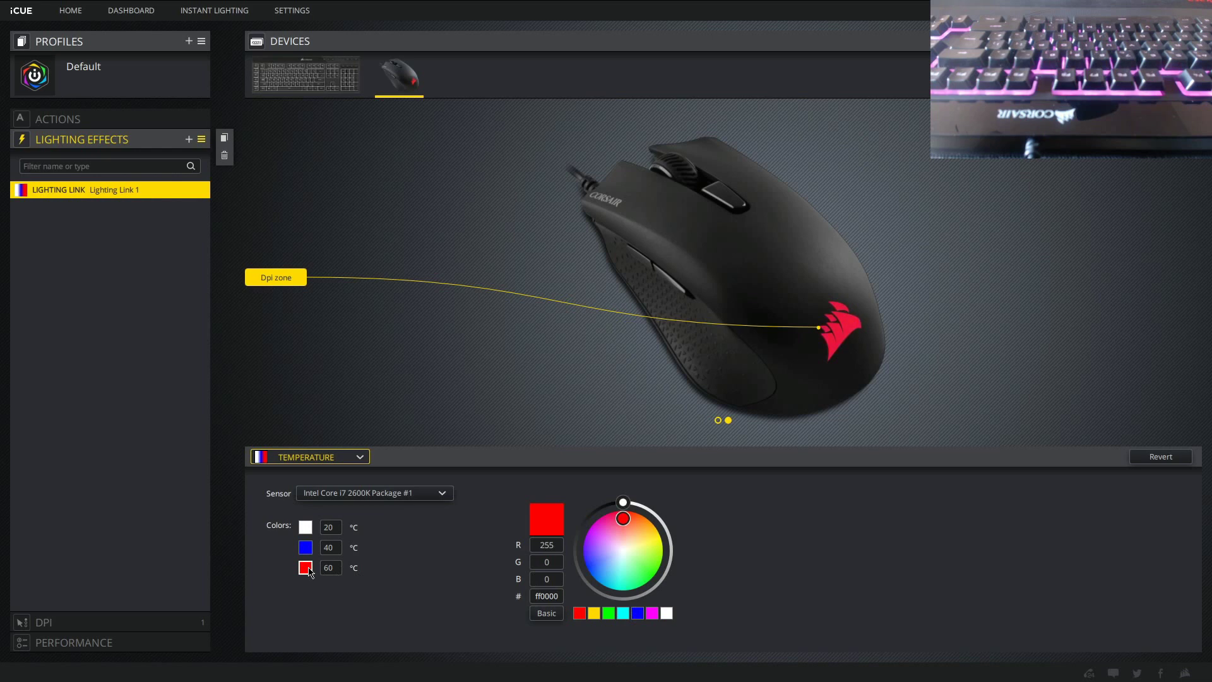
double_click(329, 568)
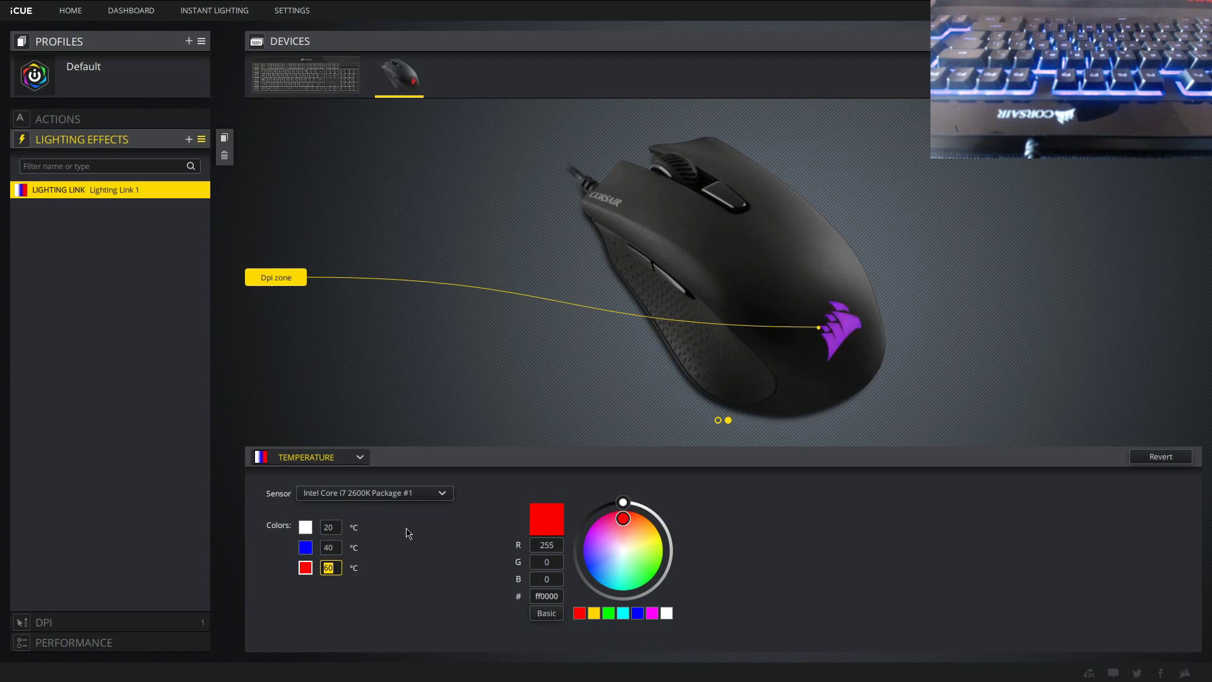
text(80)
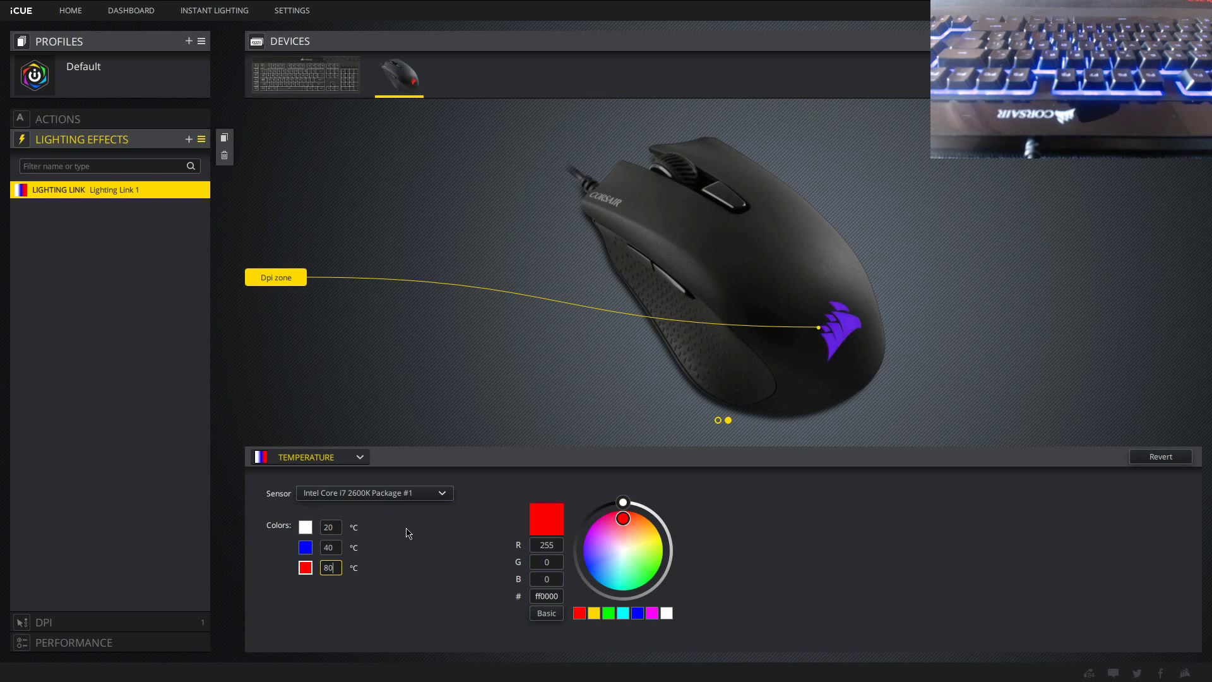
click(335, 552)
text(50)
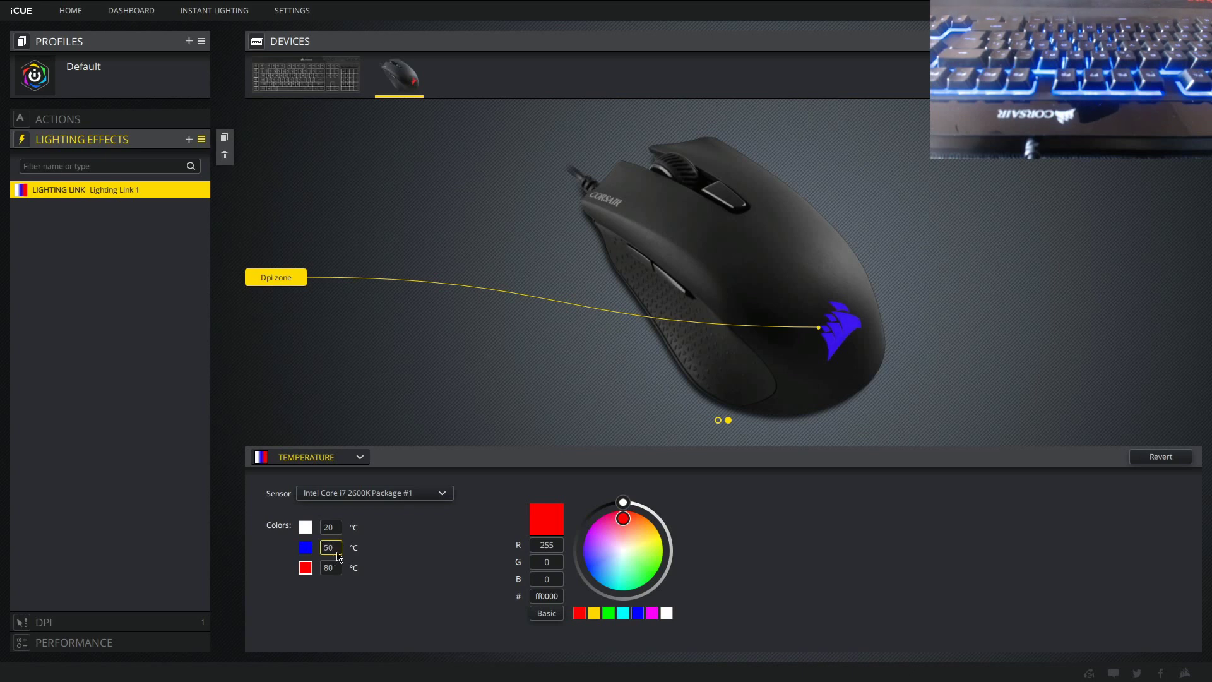
Step: Try the NVIDIA GeForce GTX 980 Ti Temp #1 sensor for the Temperature effect, and return to Intel Core i7 2600K Package #1
click(396, 495)
click(381, 584)
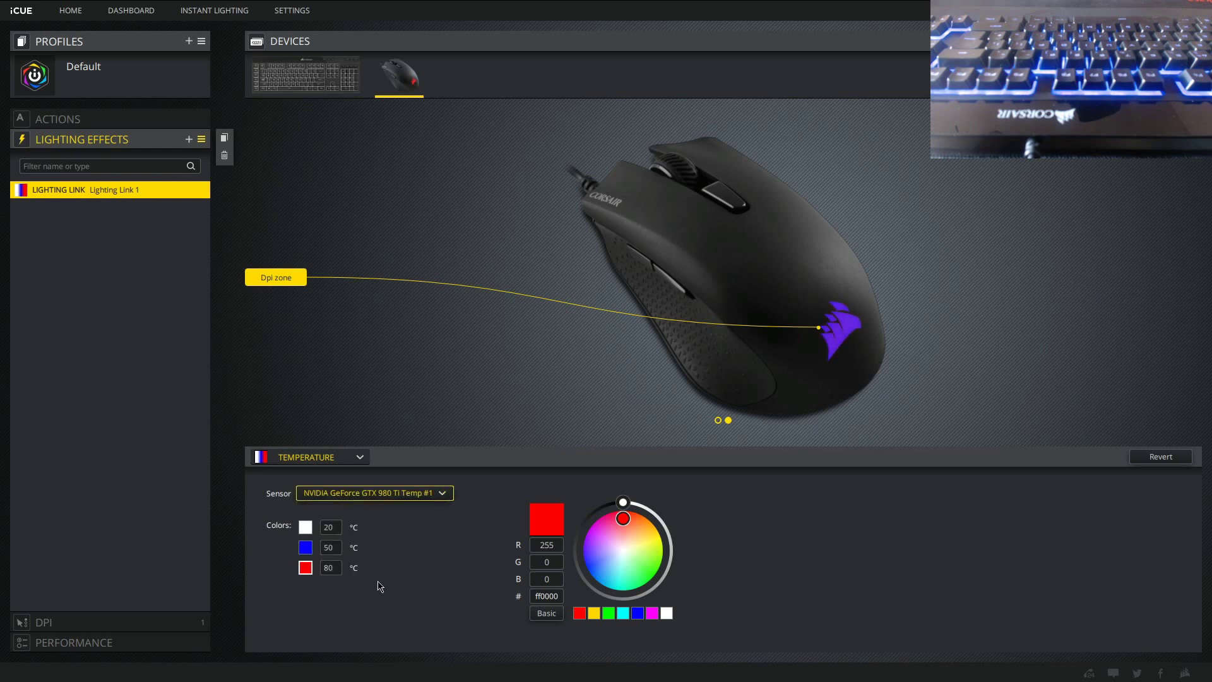
click(388, 494)
scroll(398, 555, down, 3)
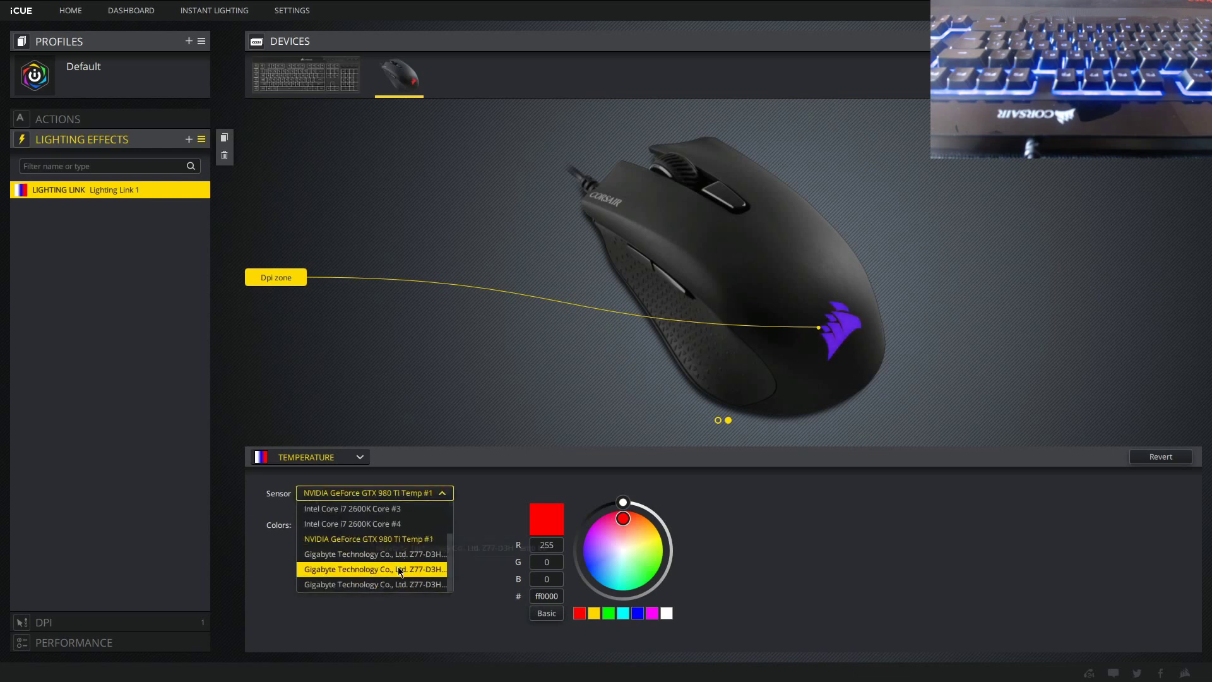
scroll(399, 562, up, 3)
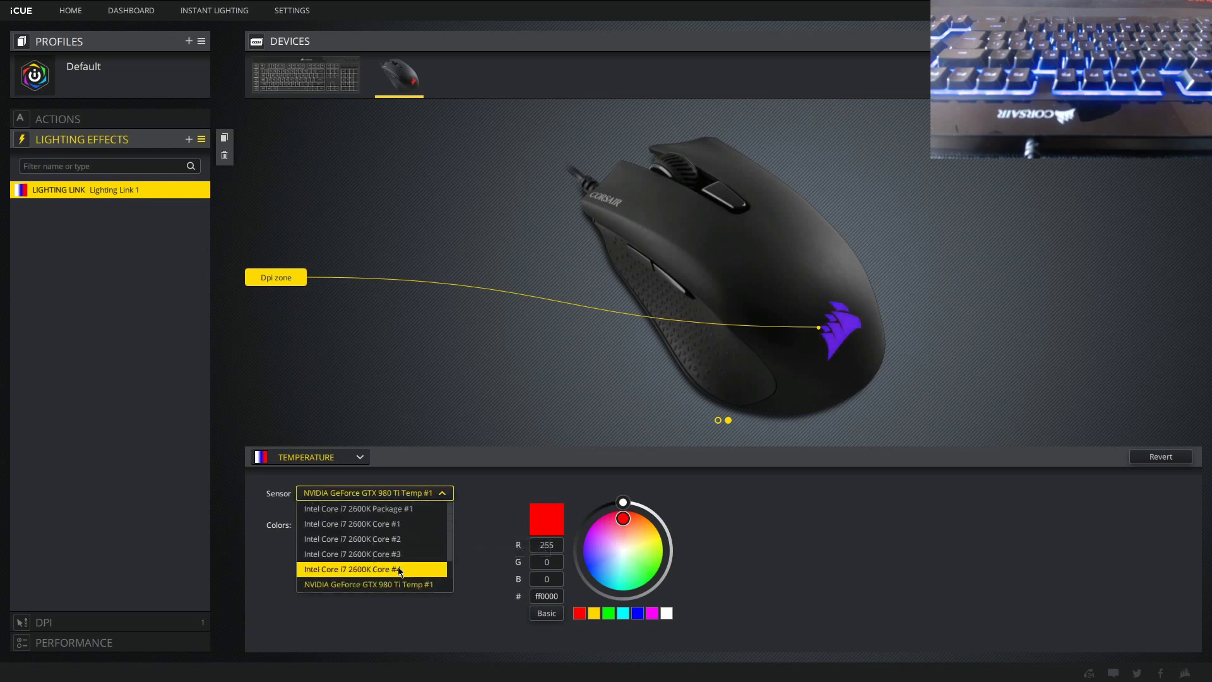
click(401, 509)
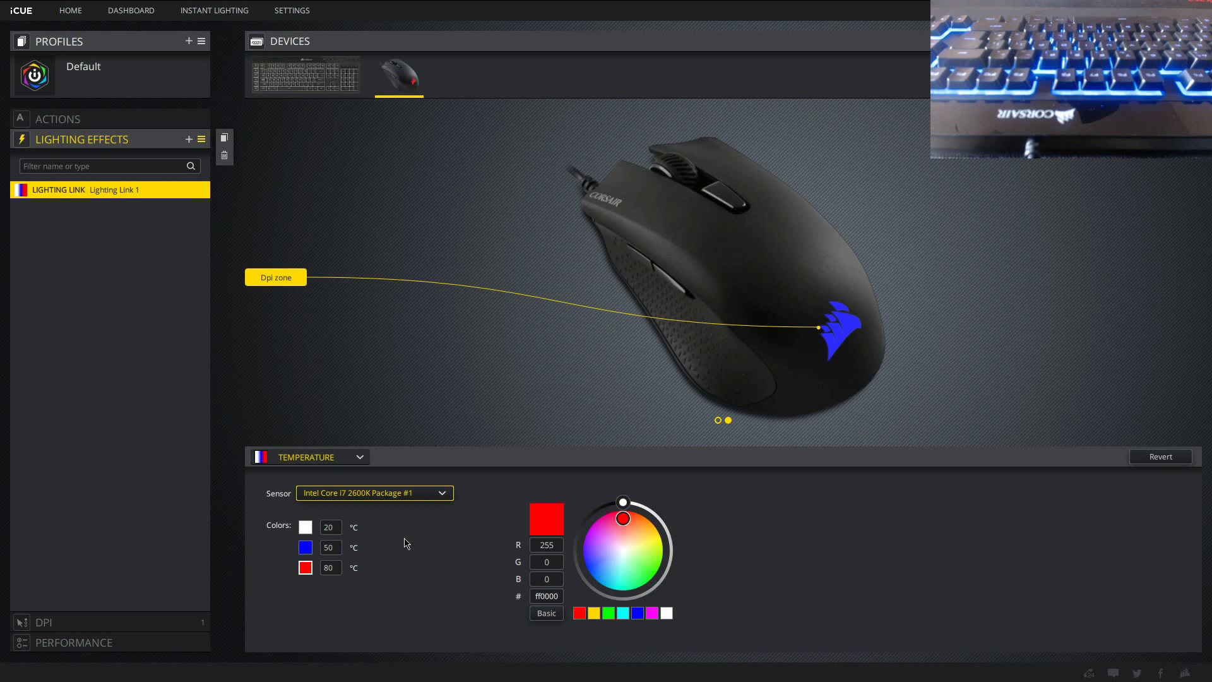
Step: Open the mouse's DPI settings and make the white 1,000 DPI stage the default
click(44, 622)
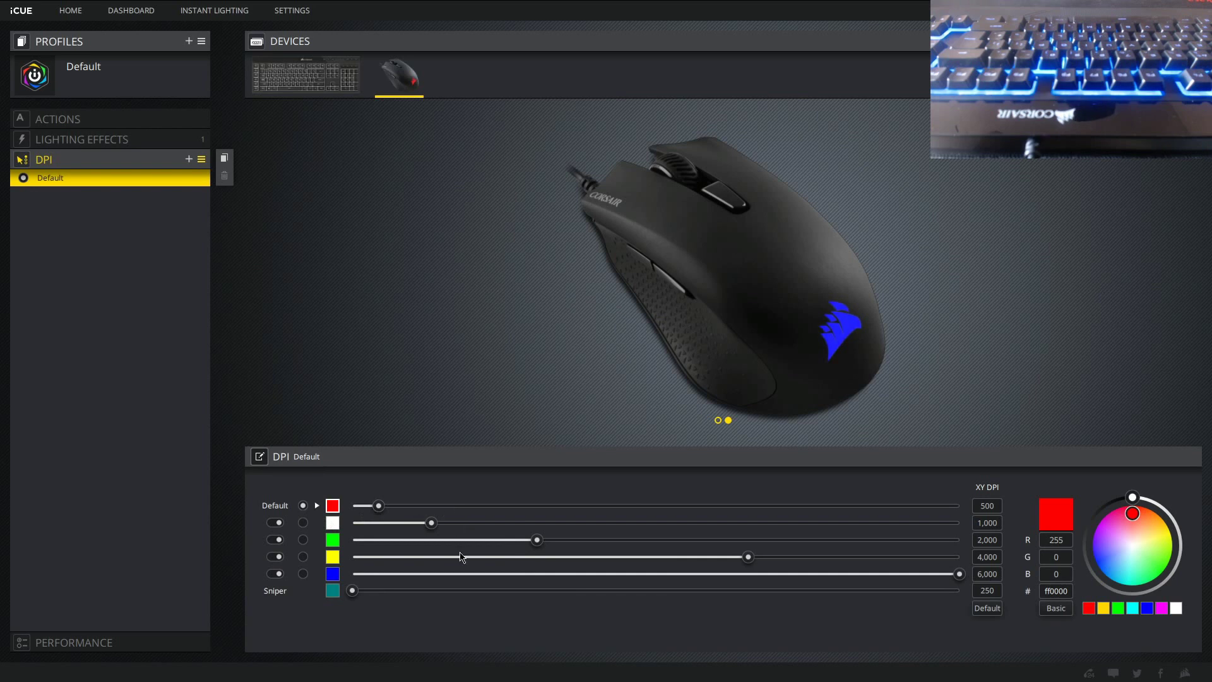
click(303, 523)
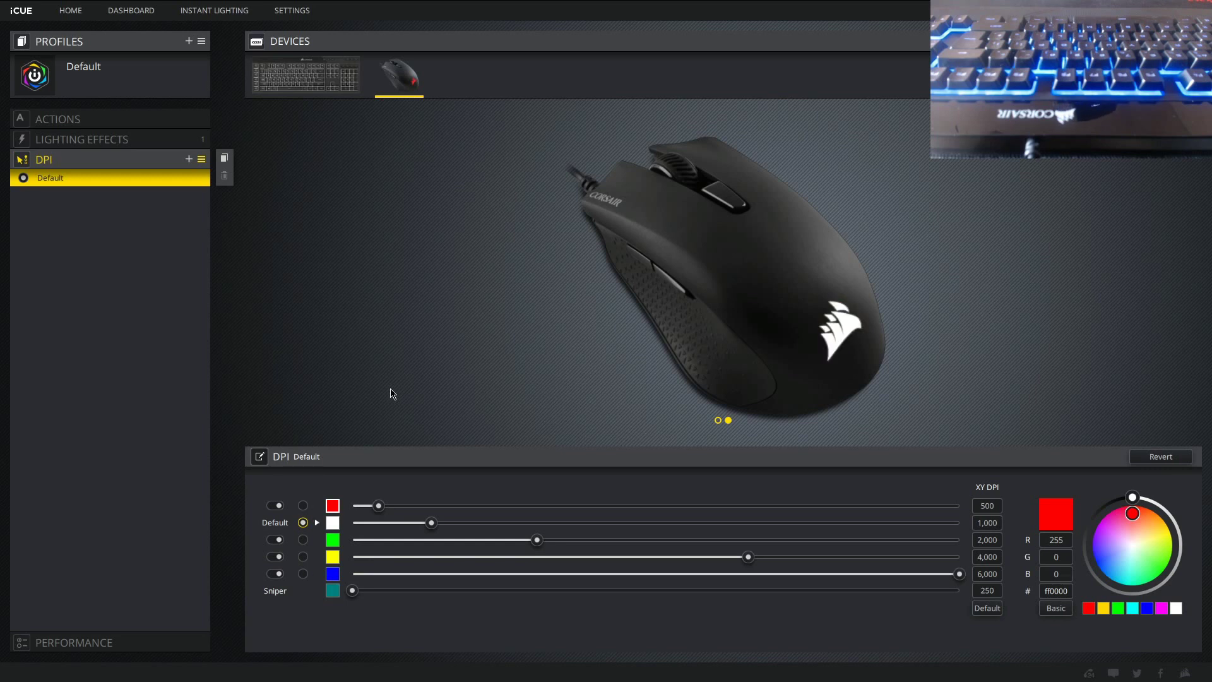
Step: Compare the keyboard and mouse device pages, ending on the keyboard's lighting preview
click(333, 96)
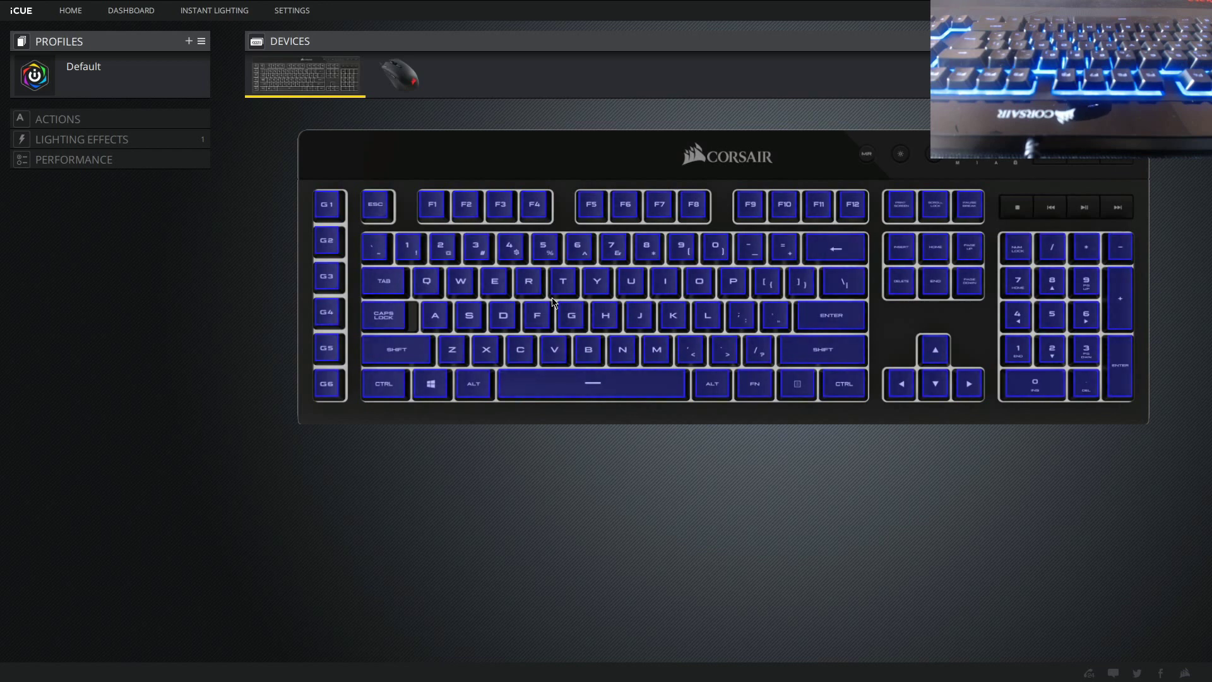
click(408, 82)
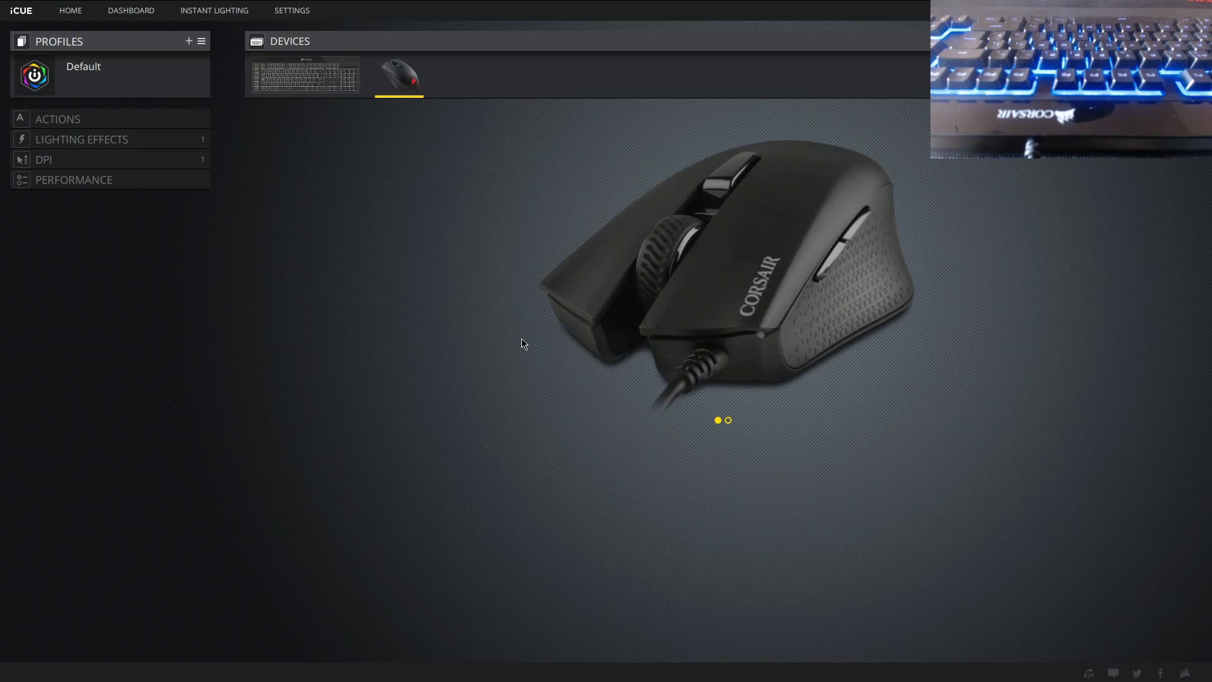
click(307, 68)
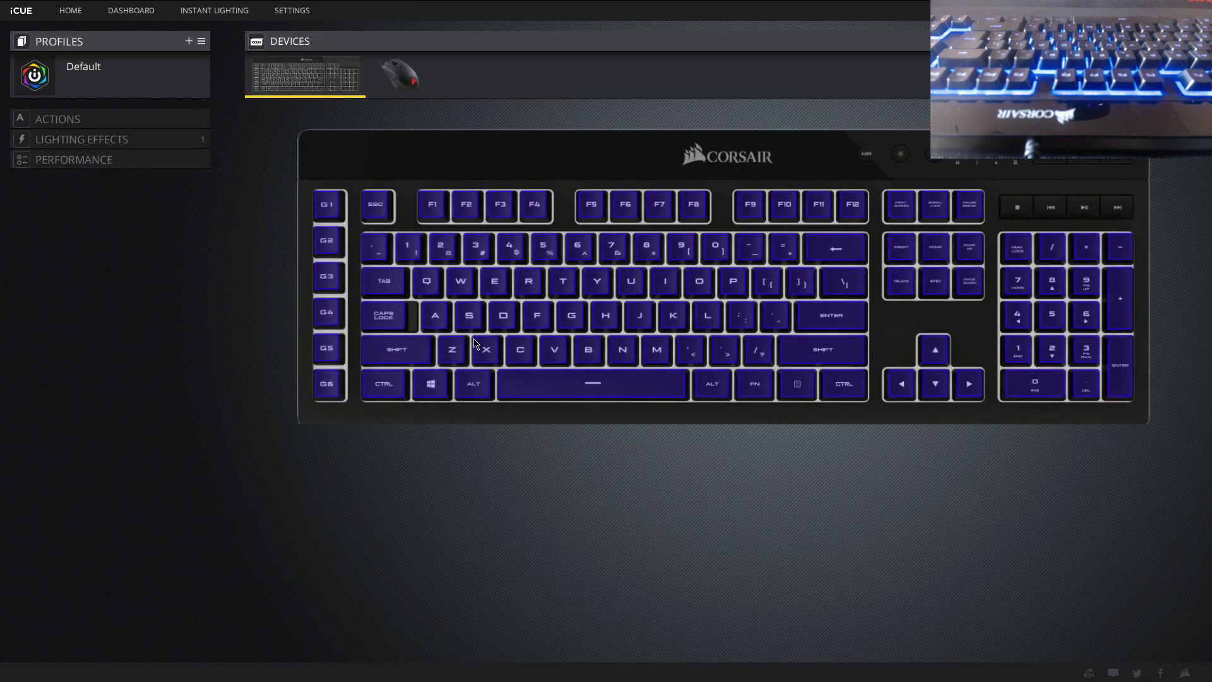